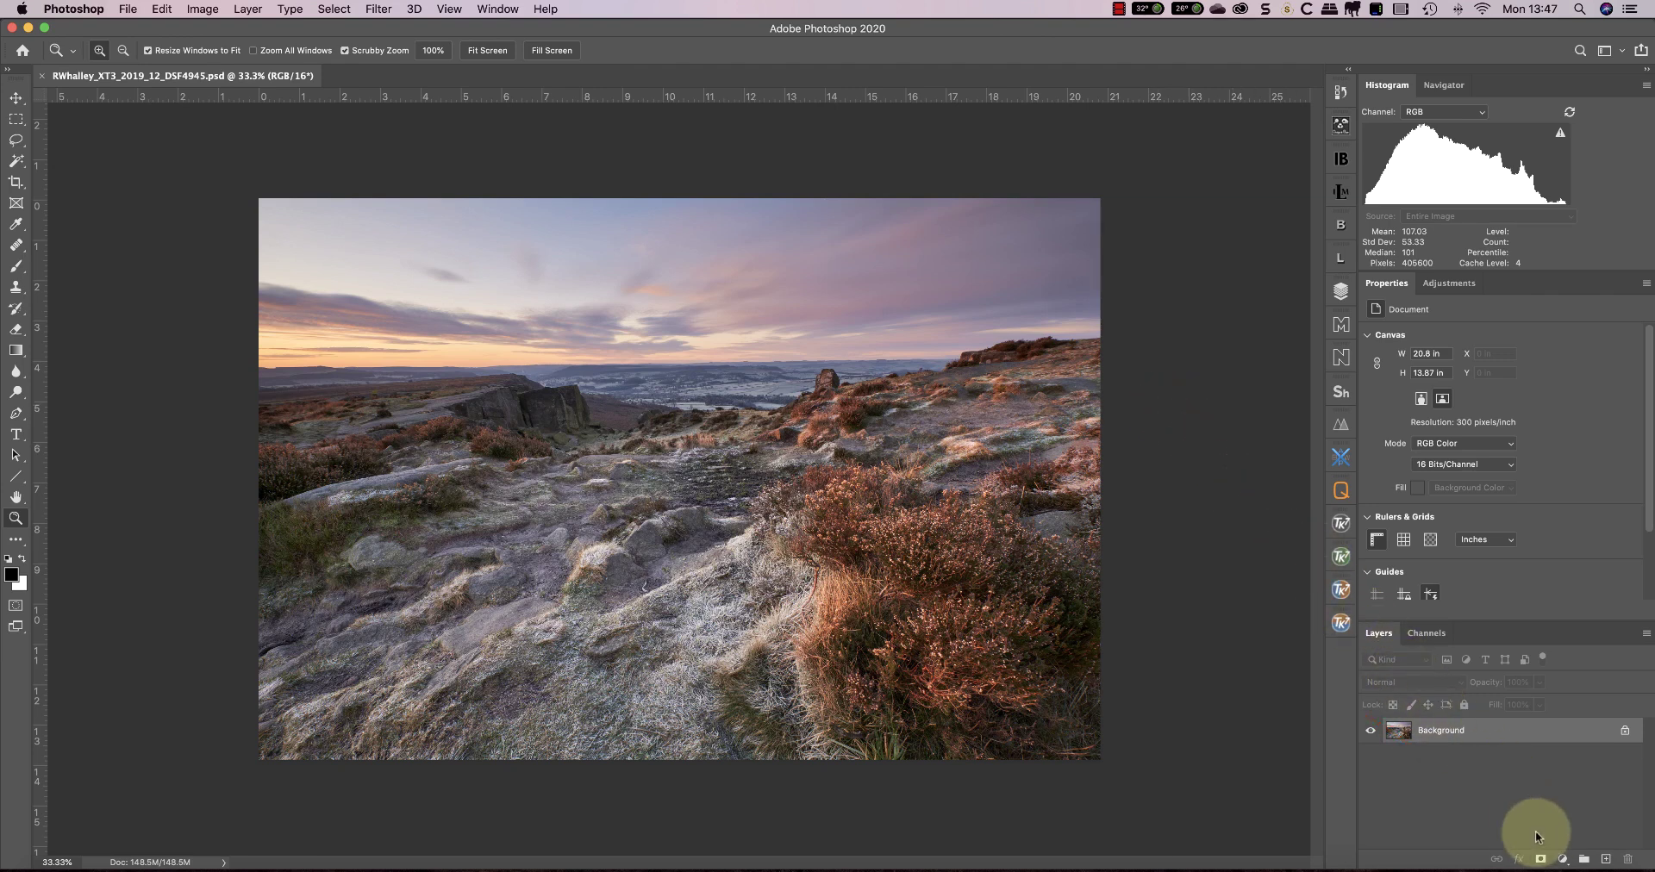
- Add a Color Balance adjustment layer and set its highlights to Cyan-Red +10, Magenta-Green -20 and Yellow-Blue -11
{"action": "left_click", "coordinate": [1562, 860]}
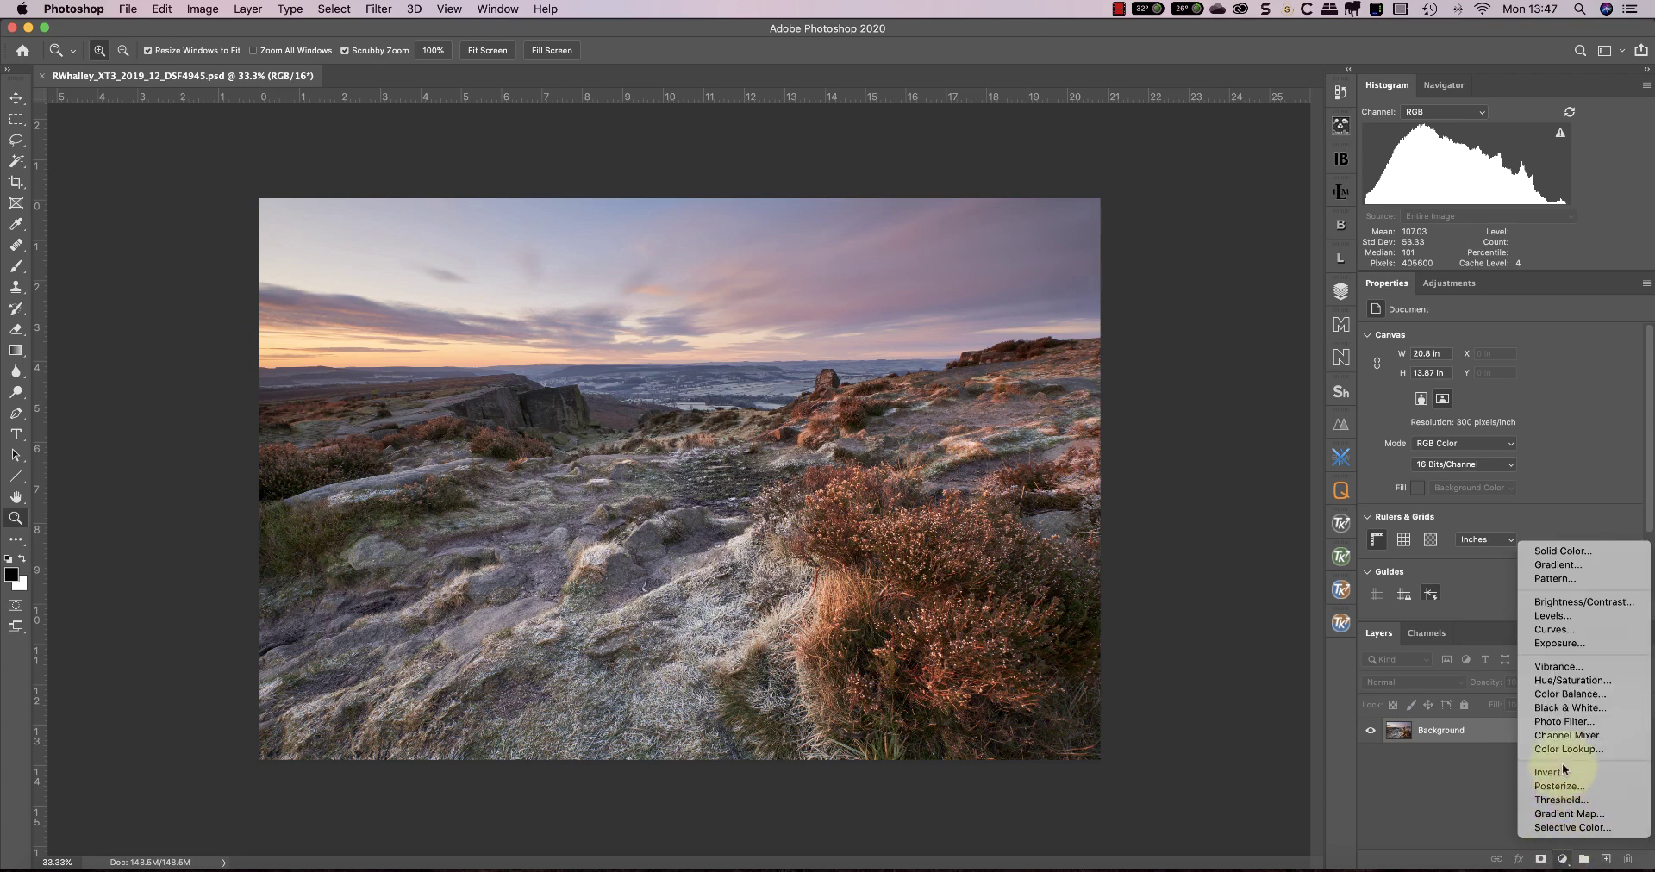
{"action": "left_click", "coordinate": [1563, 694]}
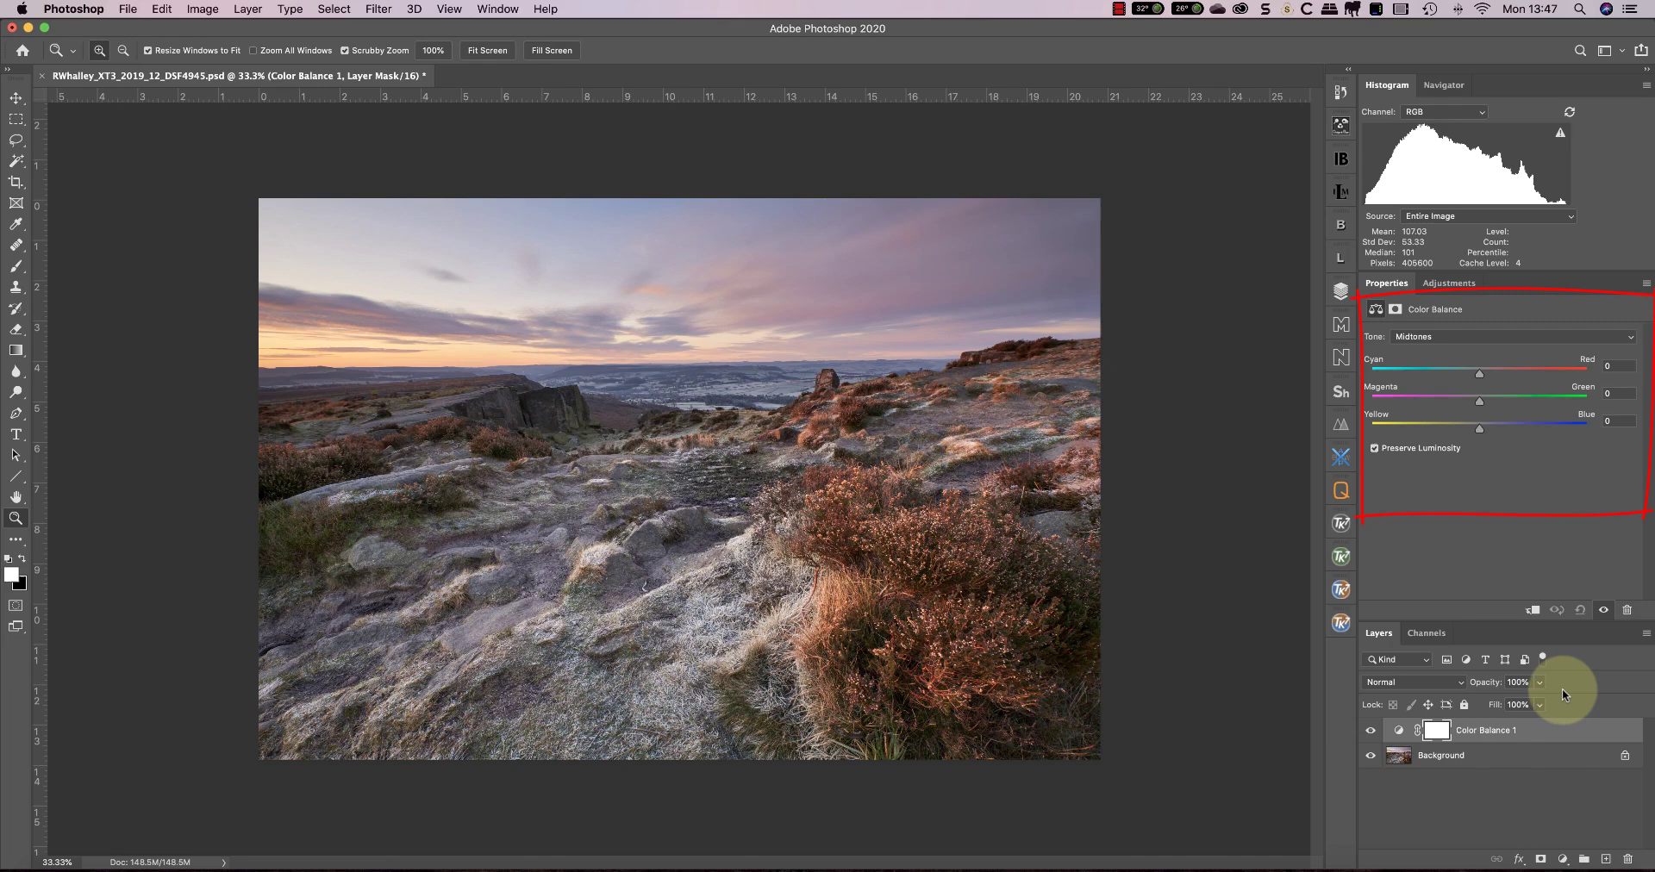
{"action": "left_click", "coordinate": [1448, 338]}
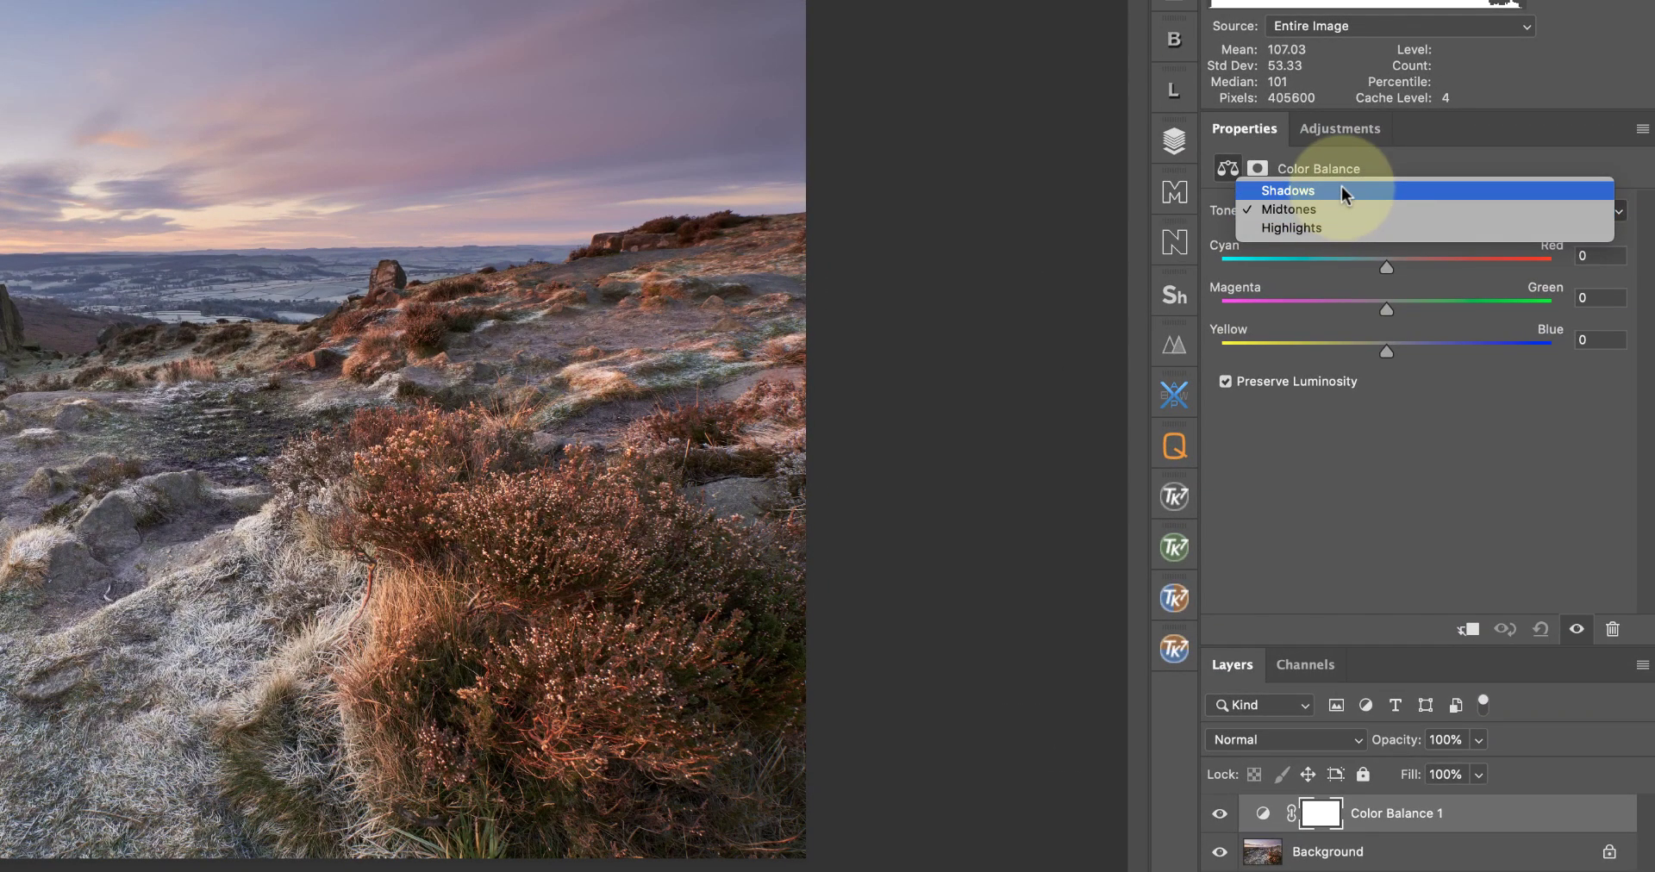
{"action": "left_click", "coordinate": [1341, 231]}
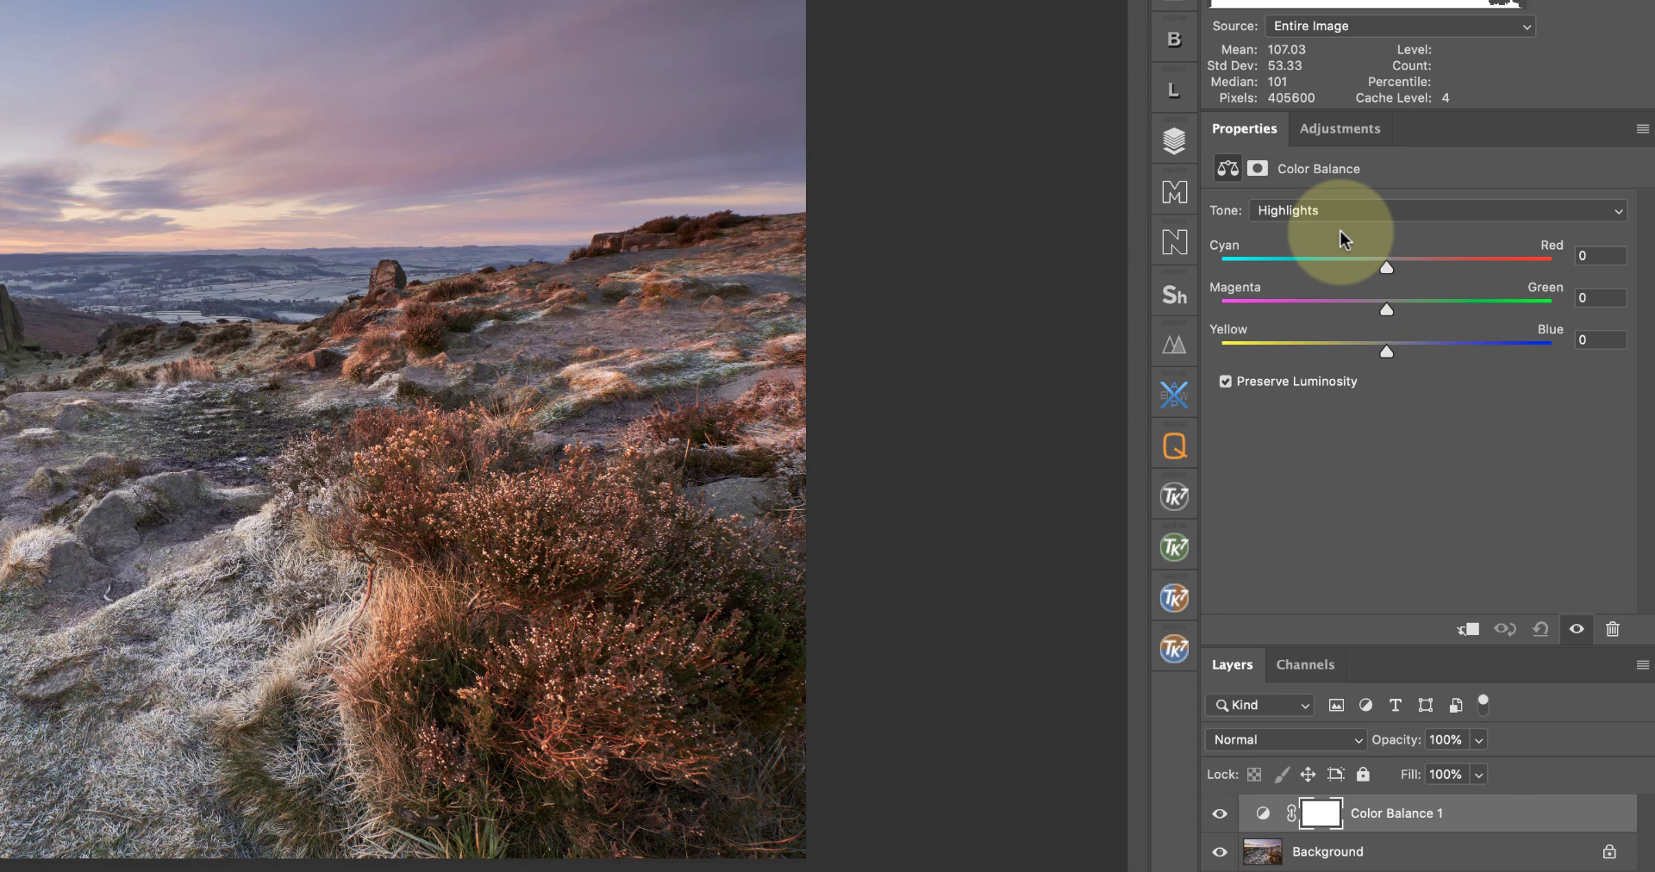
{"action": "mouse_move", "coordinate": [1394, 271]}
{"action": "left_mouse_down"}
{"action": "mouse_move", "coordinate": [1466, 272]}
{"action": "mouse_move", "coordinate": [1398, 276]}
{"action": "left_mouse_up"}
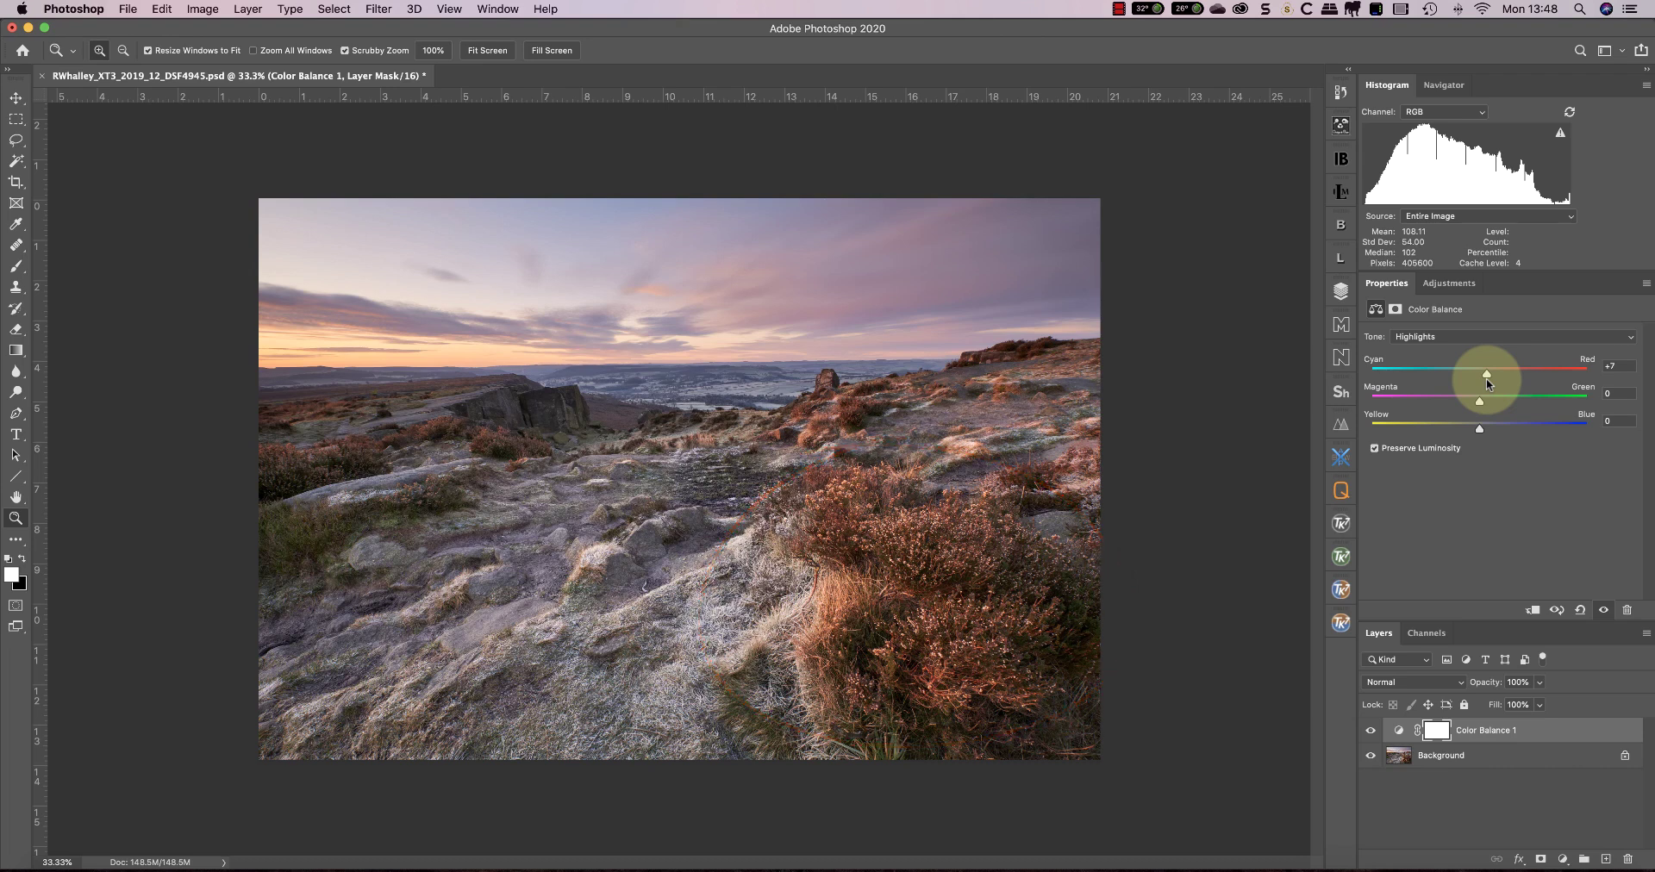
{"action": "mouse_move", "coordinate": [1482, 400]}
{"action": "left_mouse_down"}
{"action": "mouse_move", "coordinate": [1467, 399]}
{"action": "mouse_move", "coordinate": [1488, 376]}
{"action": "left_mouse_up"}
{"action": "left_click_drag", "start_coordinate": [1480, 429], "coordinate": [1475, 435]}
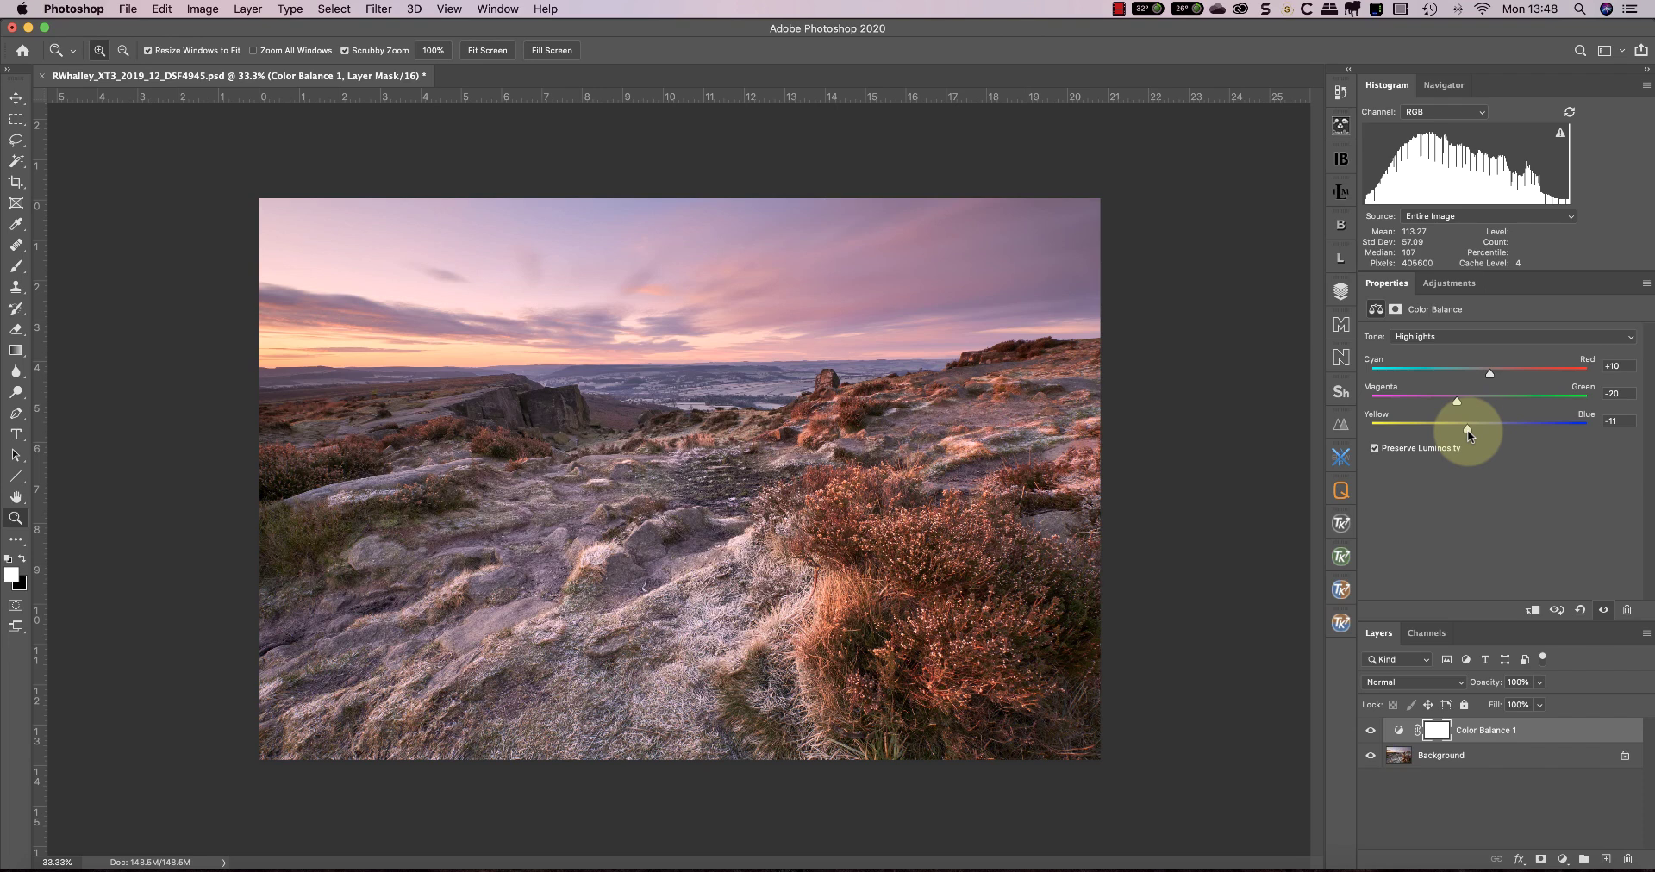
- Set the Color Balance midtones to Cyan-Red +7, Magenta-Green -9 and Yellow-Blue -3
{"action": "left_click", "coordinate": [1481, 339]}
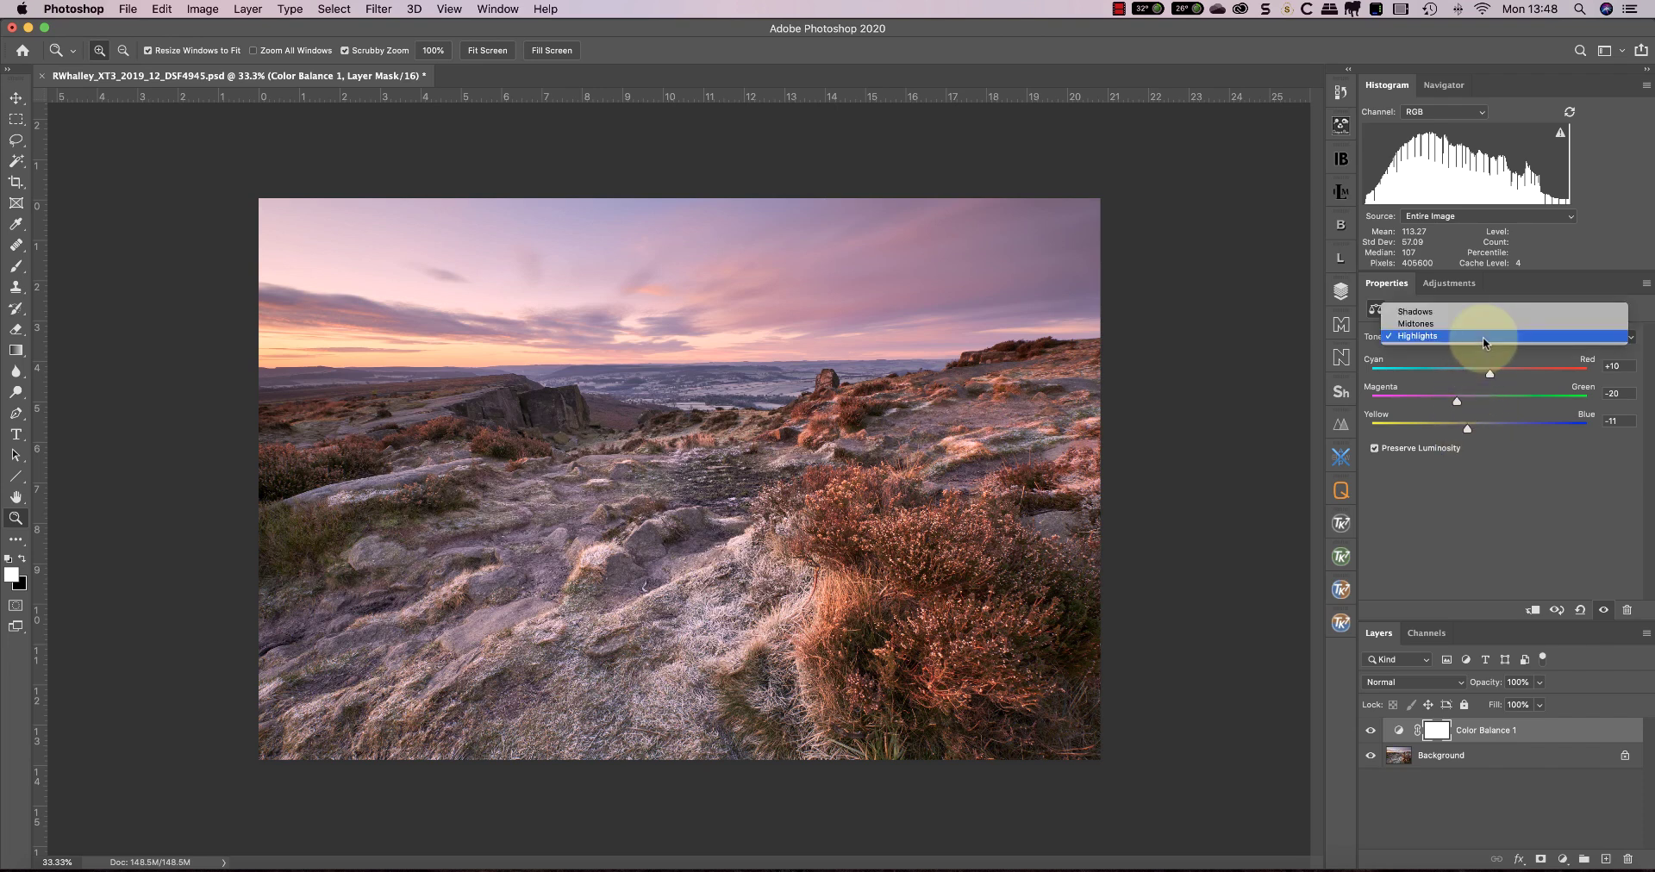
{"action": "left_click", "coordinate": [1477, 324]}
{"action": "left_click_drag", "start_coordinate": [1475, 373], "coordinate": [1469, 402]}
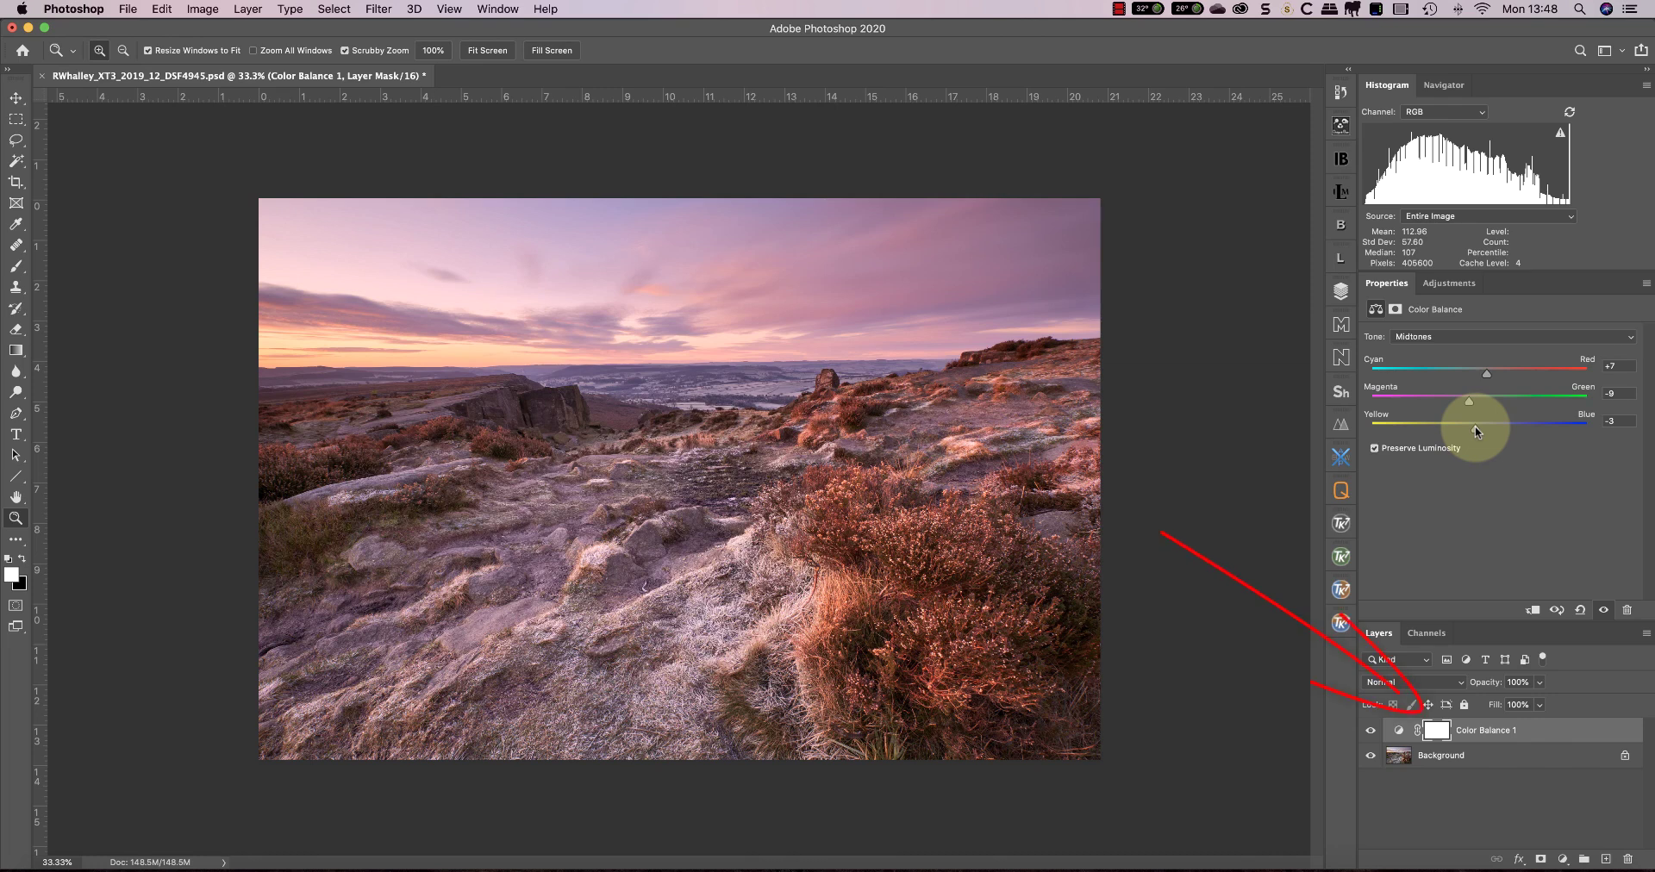
- Invert the Color Balance layer's mask to black and paint white over the large foreground heather with a 1000 px brush
{"action": "left_click", "coordinate": [1438, 732]}
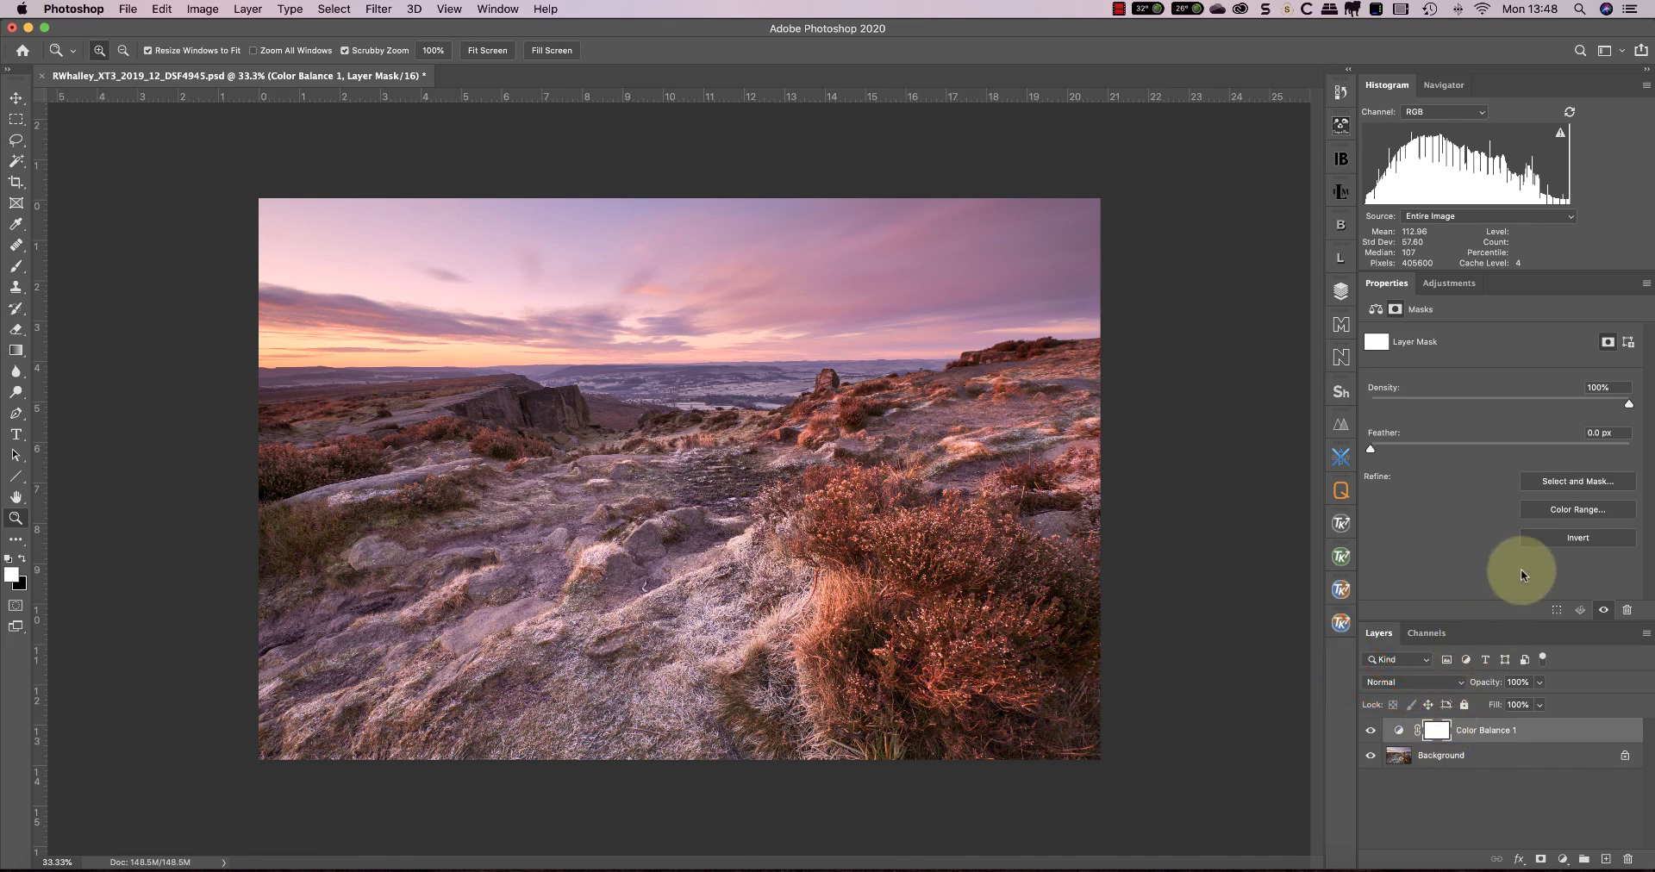
{"action": "left_click", "coordinate": [1552, 541]}
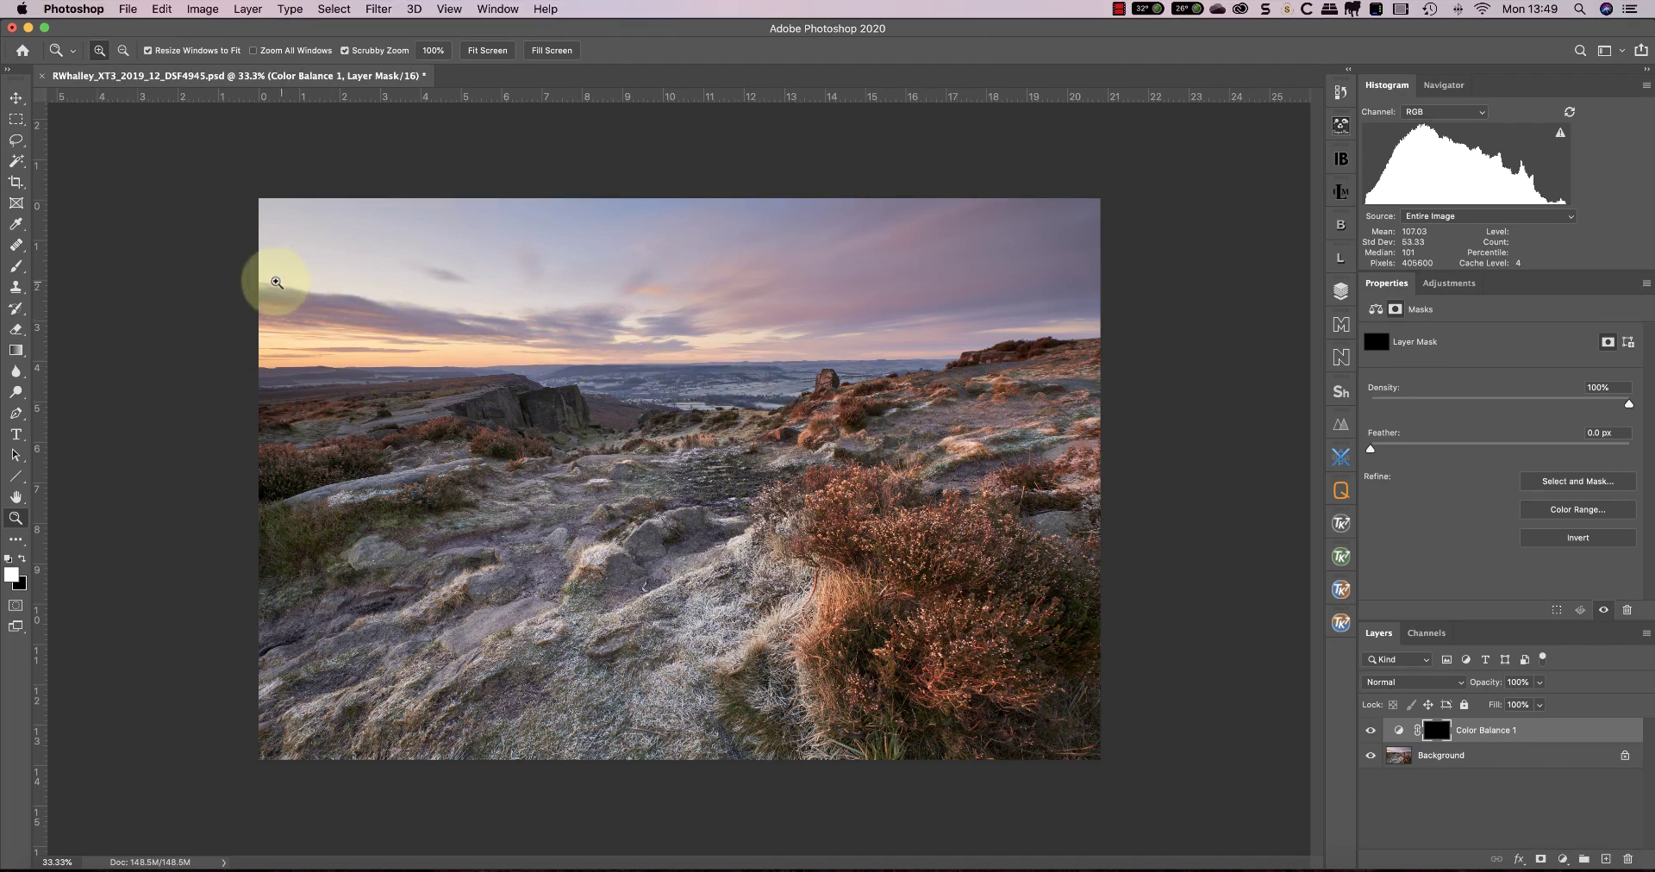
{"action": "left_click", "coordinate": [18, 266]}
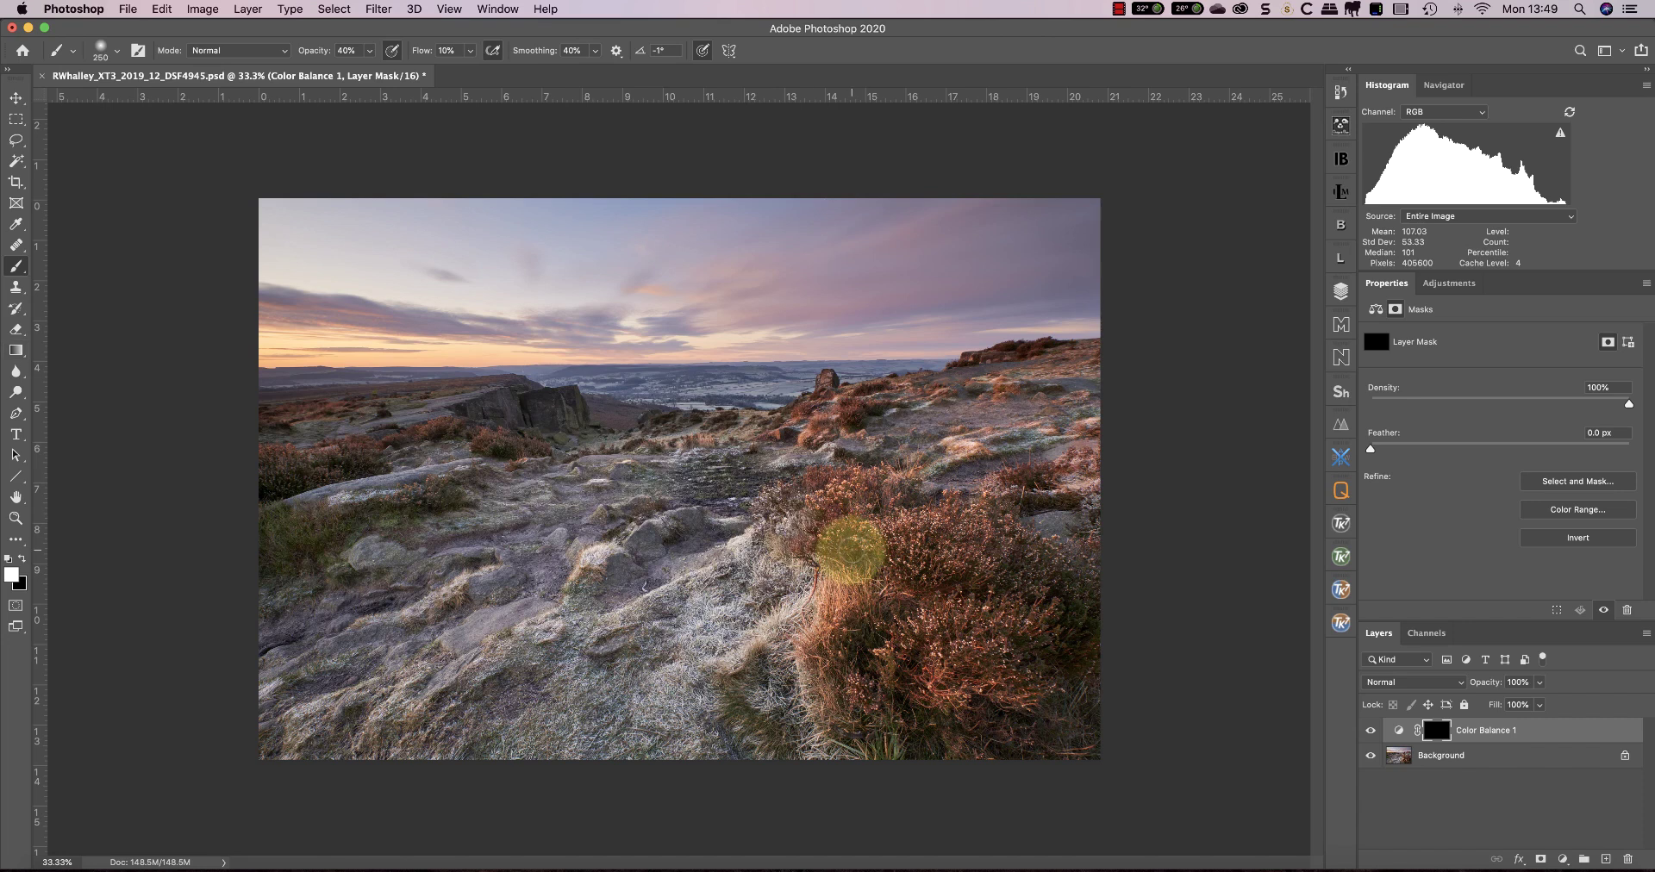
{"action": "key", "text": "bracketright"}
{"action": "key", "text": "bracketright"}
{"action": "key", "text": "bracketright"}
{"action": "key", "text": "bracketright"}
{"action": "key", "text": "bracketright"}
{"action": "key", "text": "bracketright"}
{"action": "key", "text": "bracketright"}
{"action": "key", "text": "bracketright"}
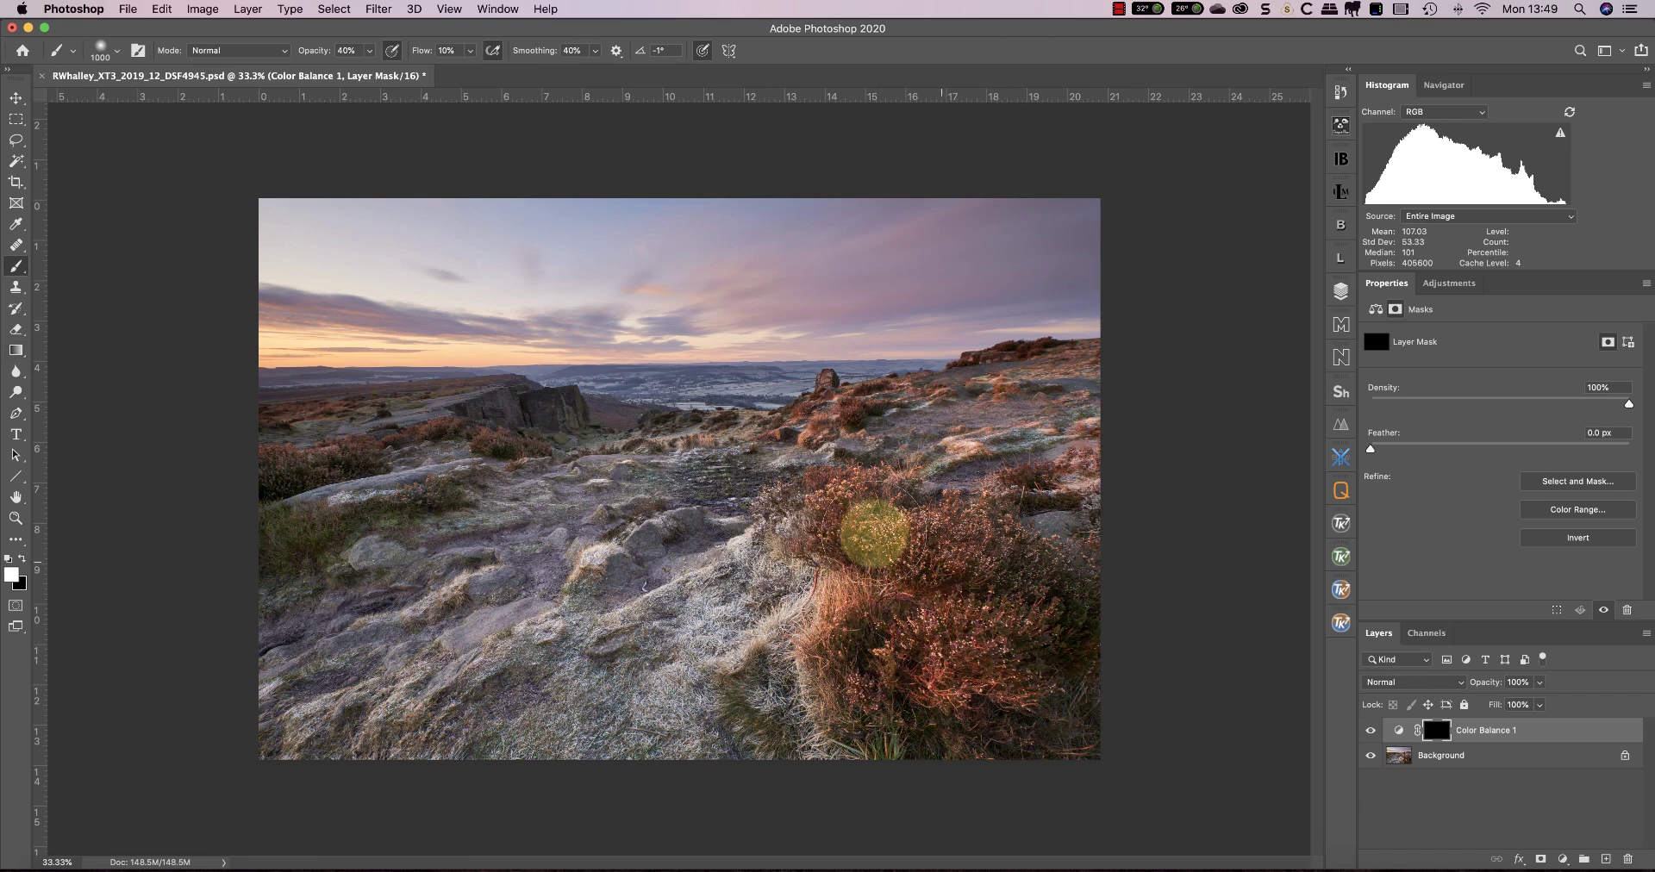
{"action": "mouse_move", "coordinate": [1026, 608]}
{"action": "left_mouse_down"}
{"action": "mouse_move", "coordinate": [982, 692]}
{"action": "mouse_move", "coordinate": [859, 686]}
{"action": "mouse_move", "coordinate": [892, 535]}
{"action": "mouse_move", "coordinate": [875, 515]}
{"action": "mouse_move", "coordinate": [996, 627]}
{"action": "mouse_move", "coordinate": [982, 603]}
{"action": "mouse_move", "coordinate": [980, 624]}
{"action": "mouse_move", "coordinate": [926, 610]}
{"action": "mouse_move", "coordinate": [905, 642]}
{"action": "mouse_move", "coordinate": [955, 641]}
{"action": "mouse_move", "coordinate": [894, 568]}
{"action": "left_mouse_up"}
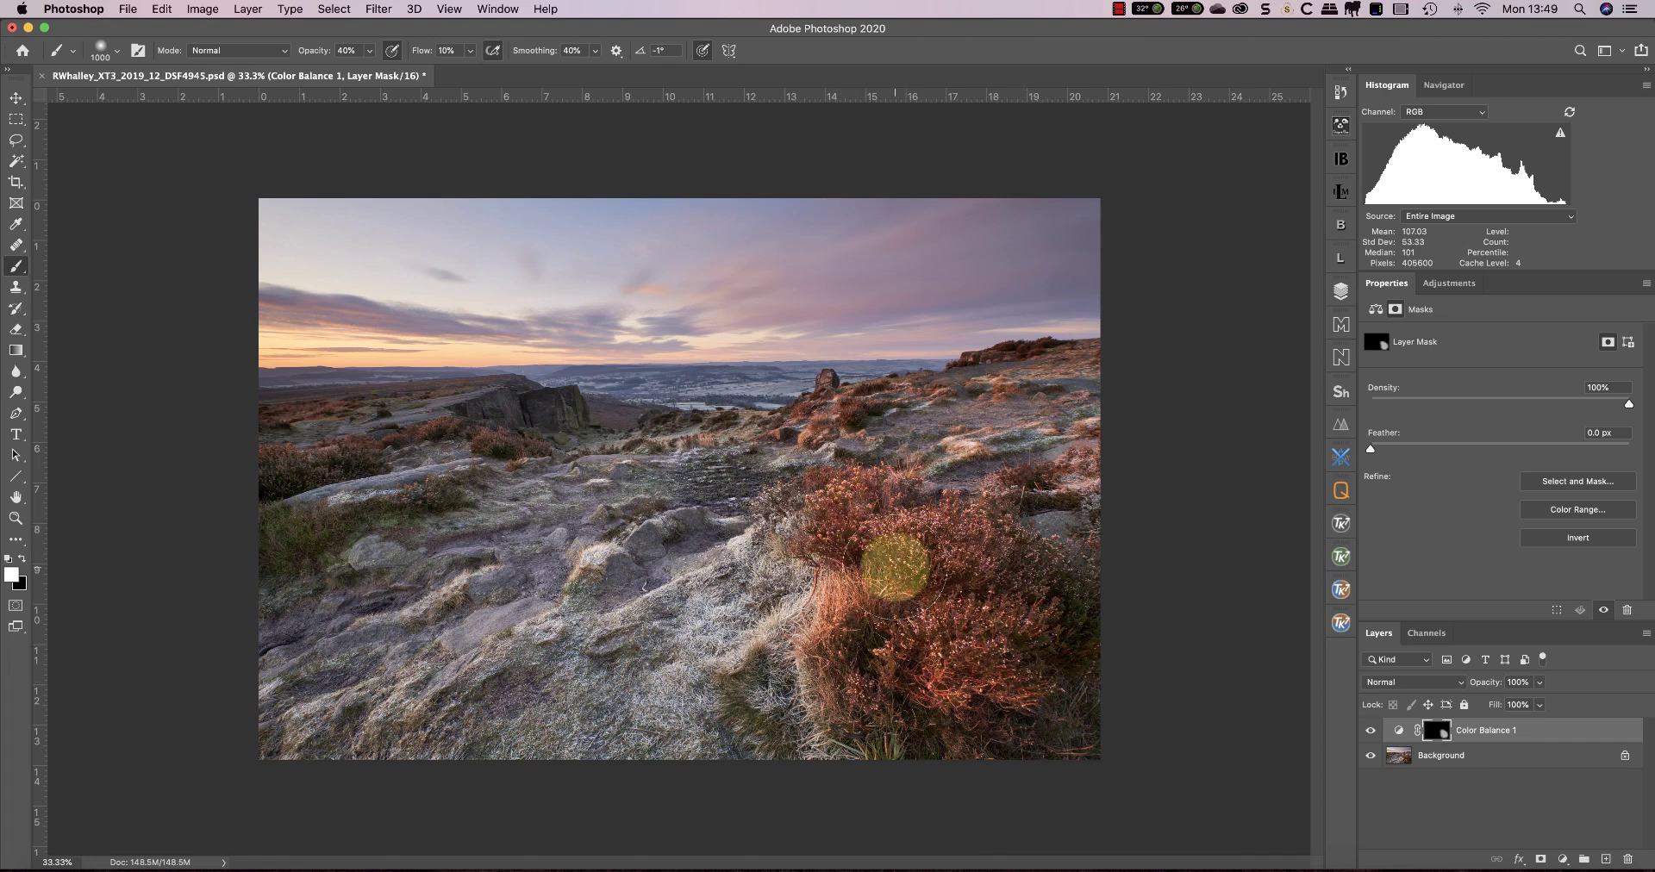
- Paint white on the mask over the heather and moorland on the left side of the photo with a 600 px brush
{"action": "key", "text": "bracketleft"}
{"action": "key", "text": "bracketleft"}
{"action": "key", "text": "bracketleft"}
{"action": "key", "text": "bracketleft"}
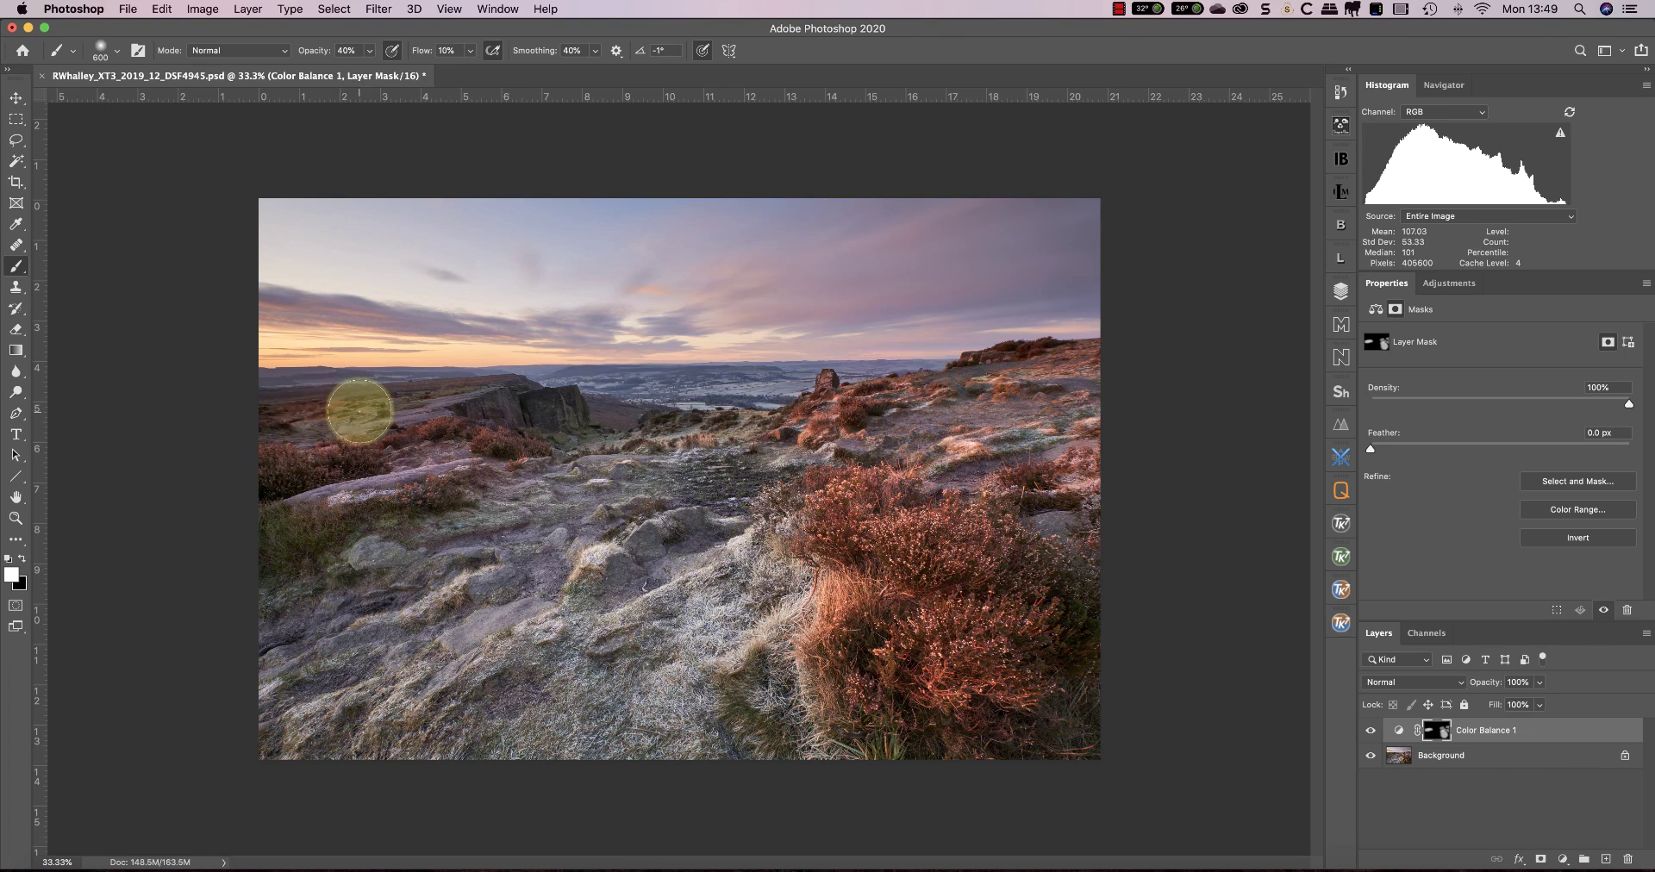
- Paint the warm tint onto the foreground rocks in the mask, and paint black over excess color on the lower-left grass
{"action": "key", "text": "bracketleft"}
{"action": "key", "text": "bracketleft"}
{"action": "key", "text": "bracketleft"}
{"action": "key", "text": "bracketleft"}
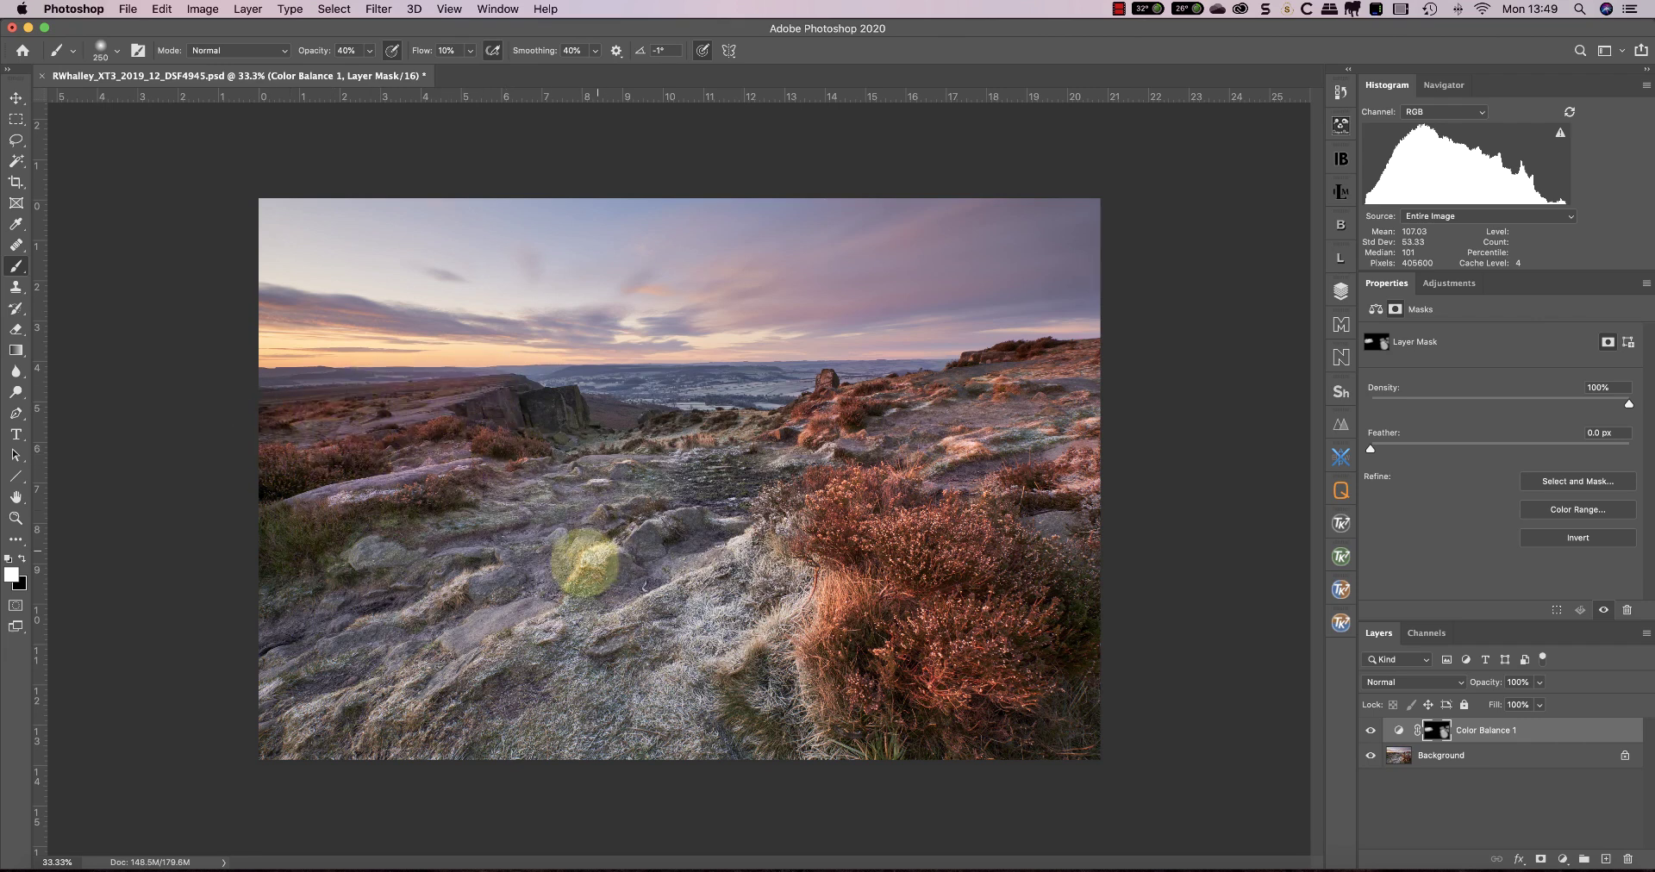
{"action": "left_click_drag", "start_coordinate": [598, 562], "coordinate": [588, 571]}
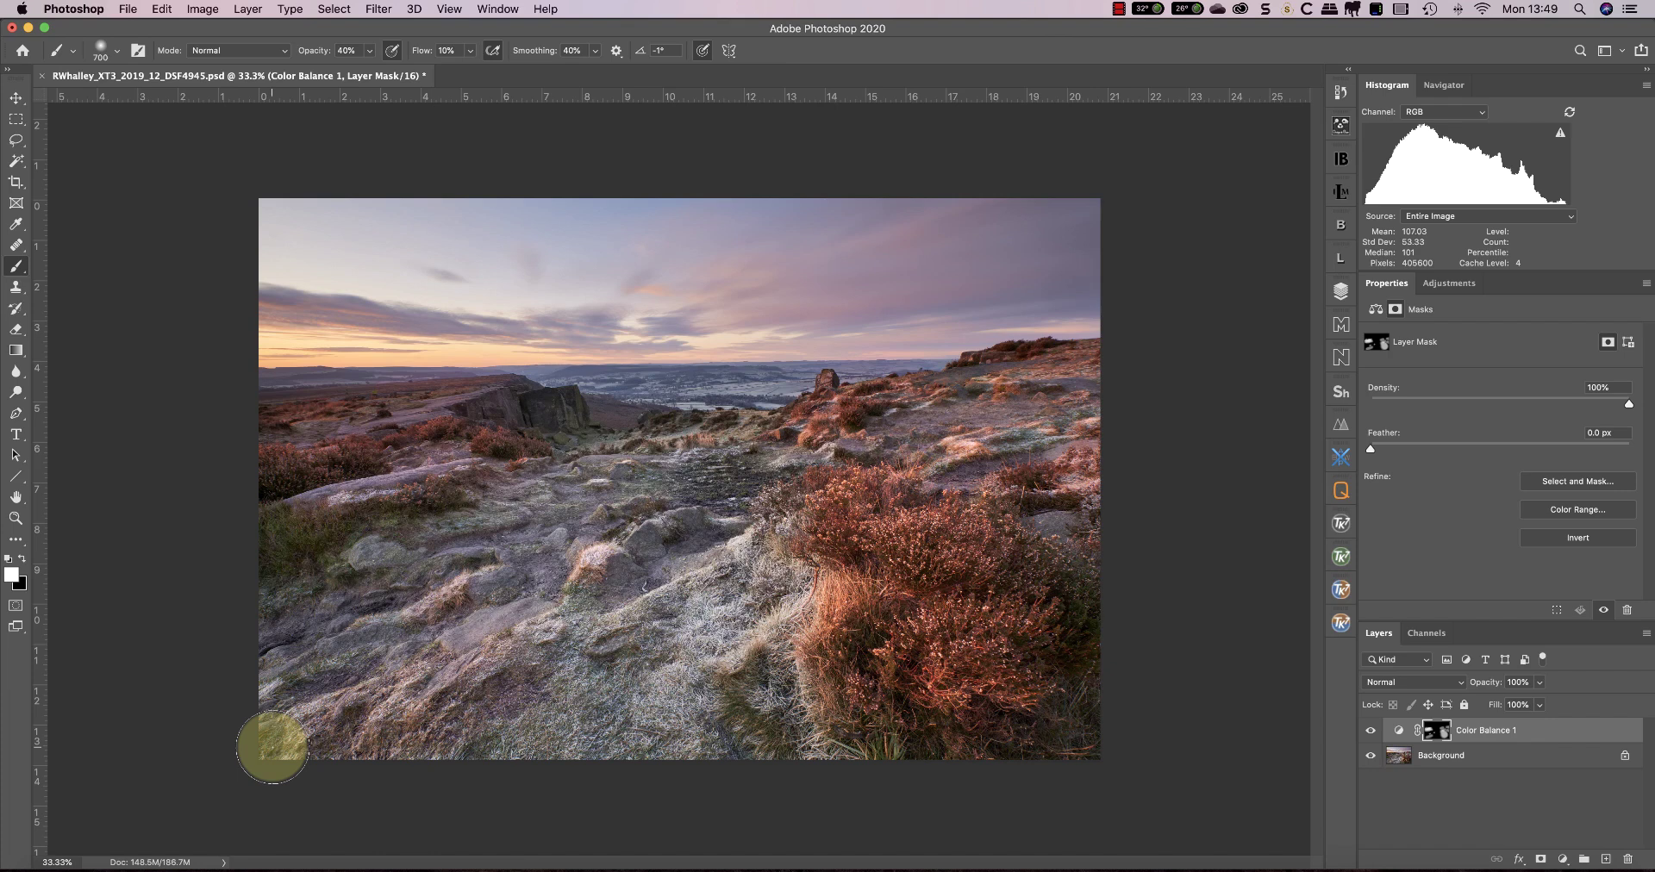
{"action": "left_click", "coordinate": [22, 559]}
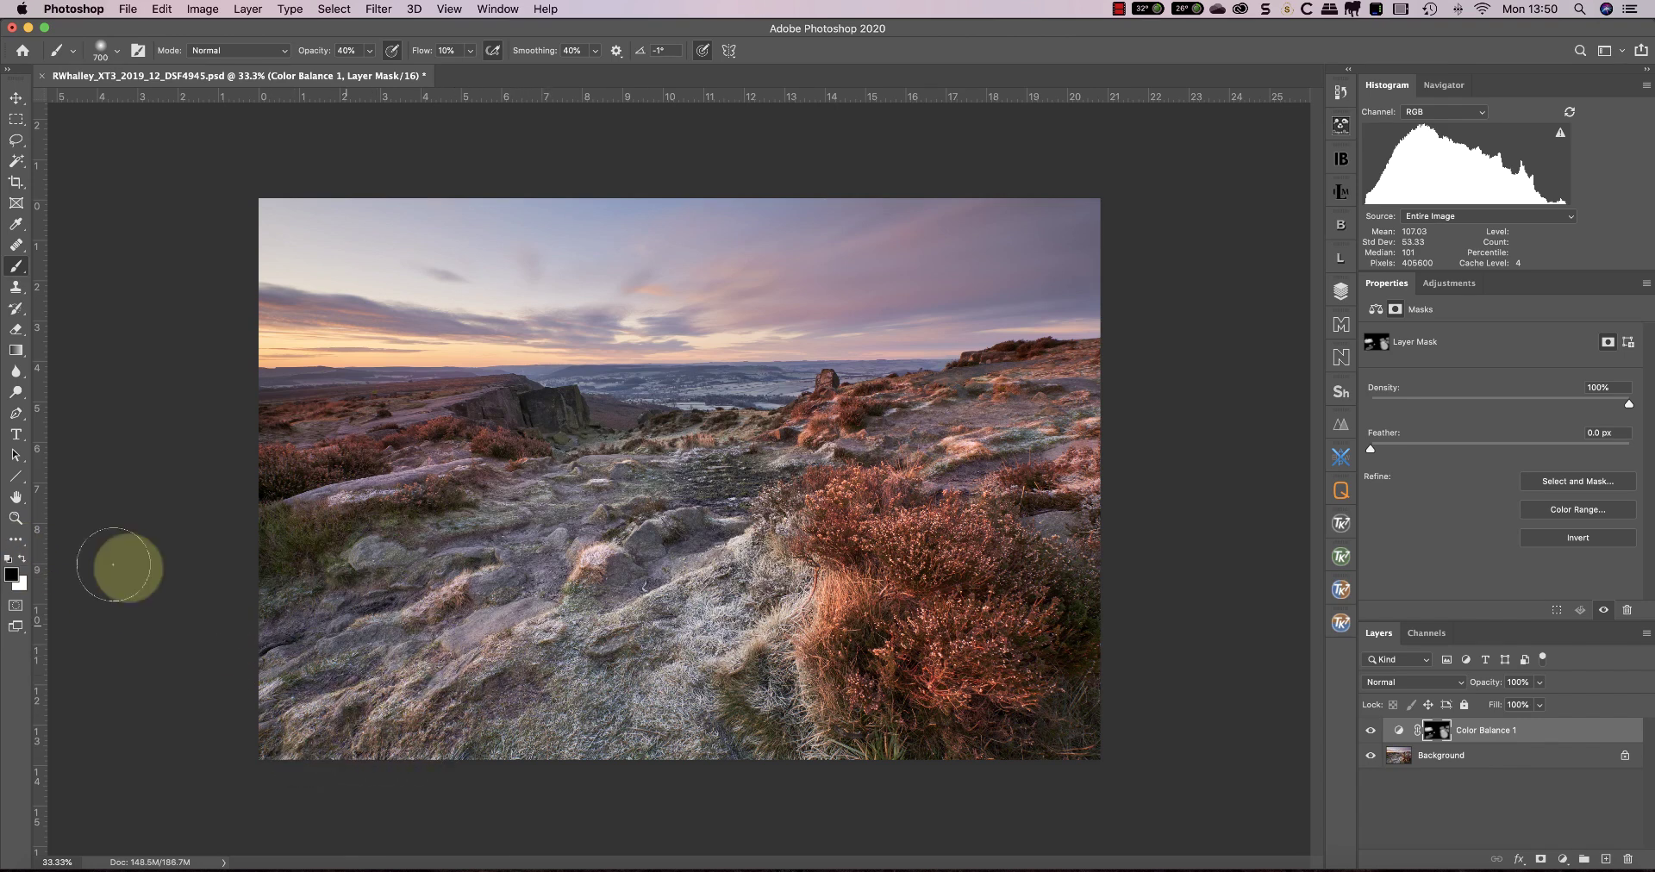
- Paint white on the mask over the pink clouds in the sky with a 1000 px brush
{"action": "left_click", "coordinate": [21, 559]}
{"action": "key", "text": "bracketright"}
{"action": "key", "text": "bracketright"}
{"action": "key", "text": "bracketright"}
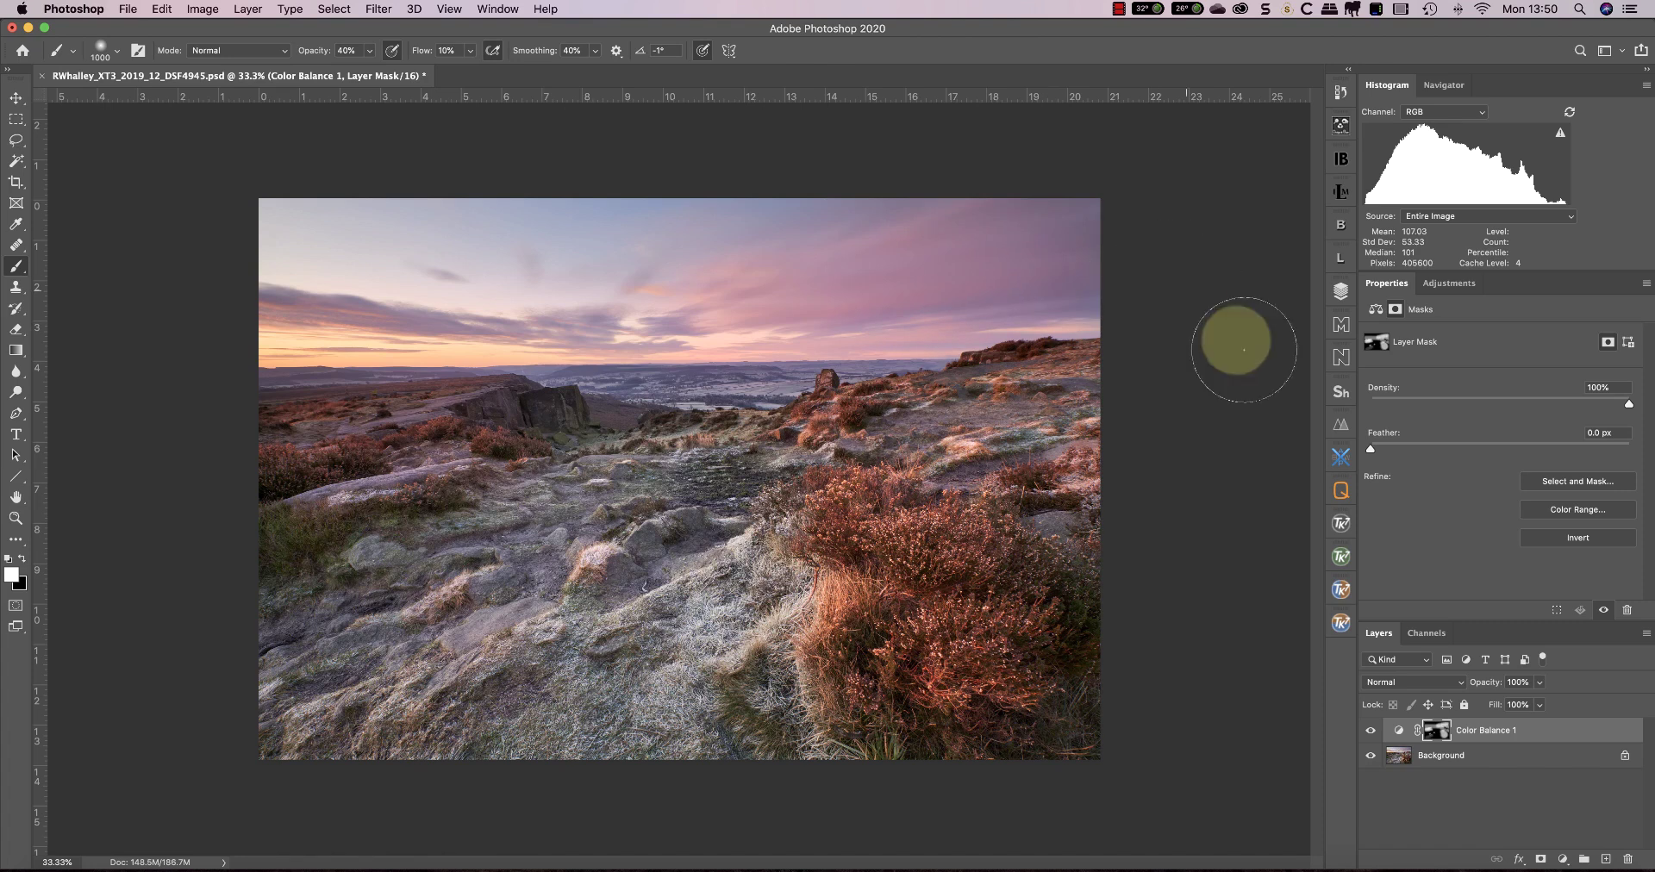
- Lower the opacity of the Color Balance 1 layer to 66%
{"action": "left_click", "coordinate": [1398, 730]}
{"action": "left_click", "coordinate": [1539, 682]}
{"action": "left_click_drag", "start_coordinate": [1542, 696], "coordinate": [1517, 706]}
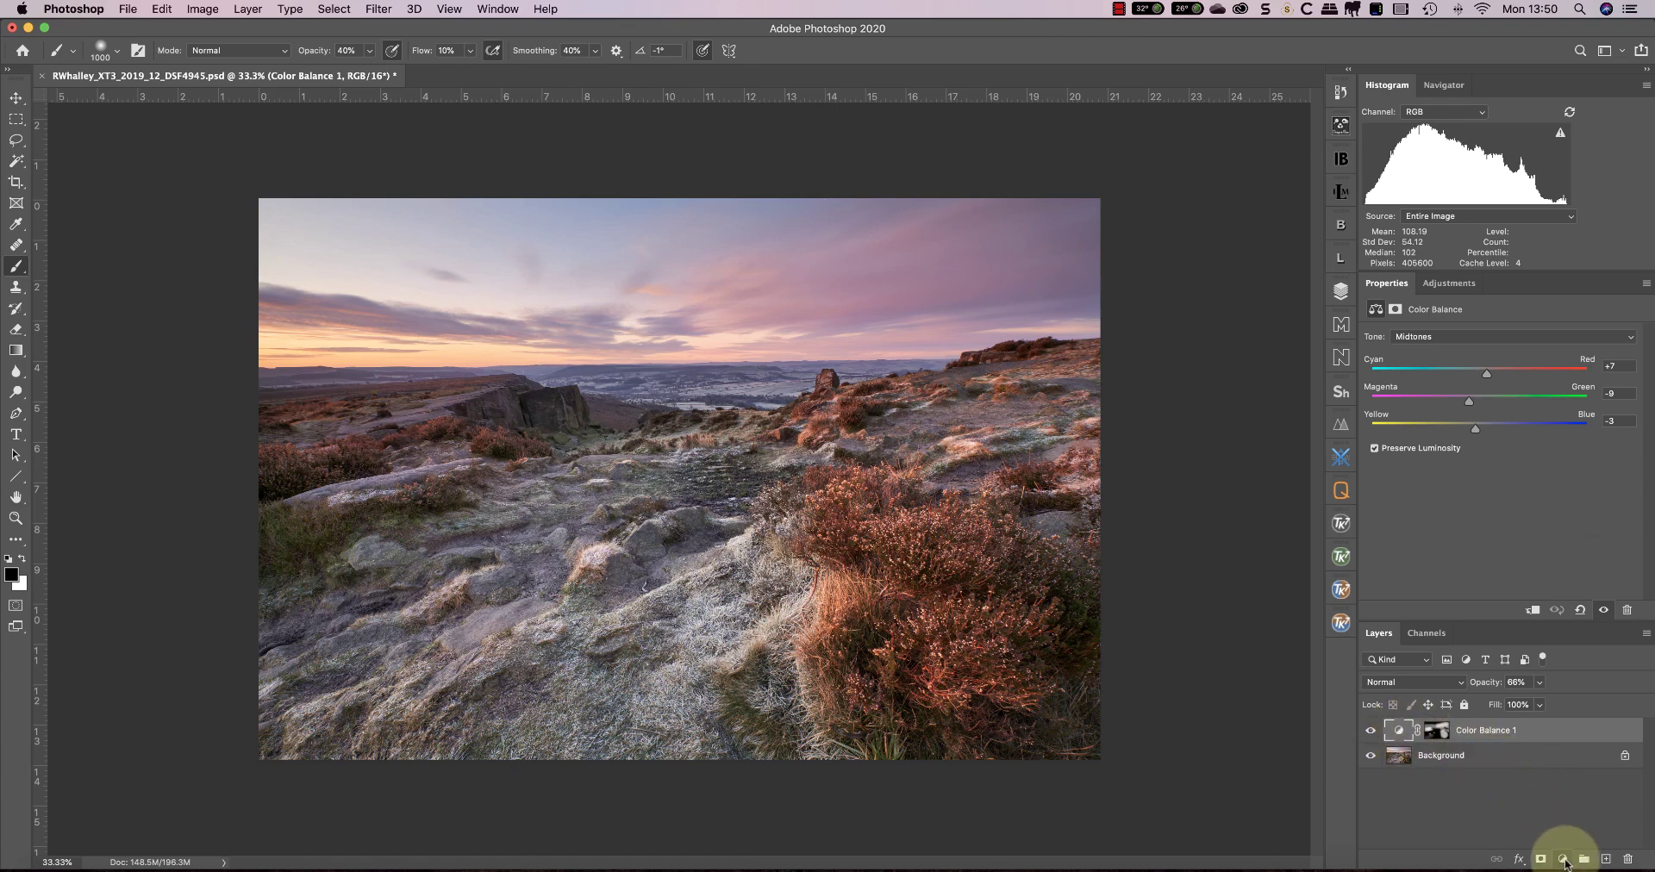
- Add a second Color Balance adjustment layer above the first and hide Color Balance 1
{"action": "left_click", "coordinate": [1563, 859]}
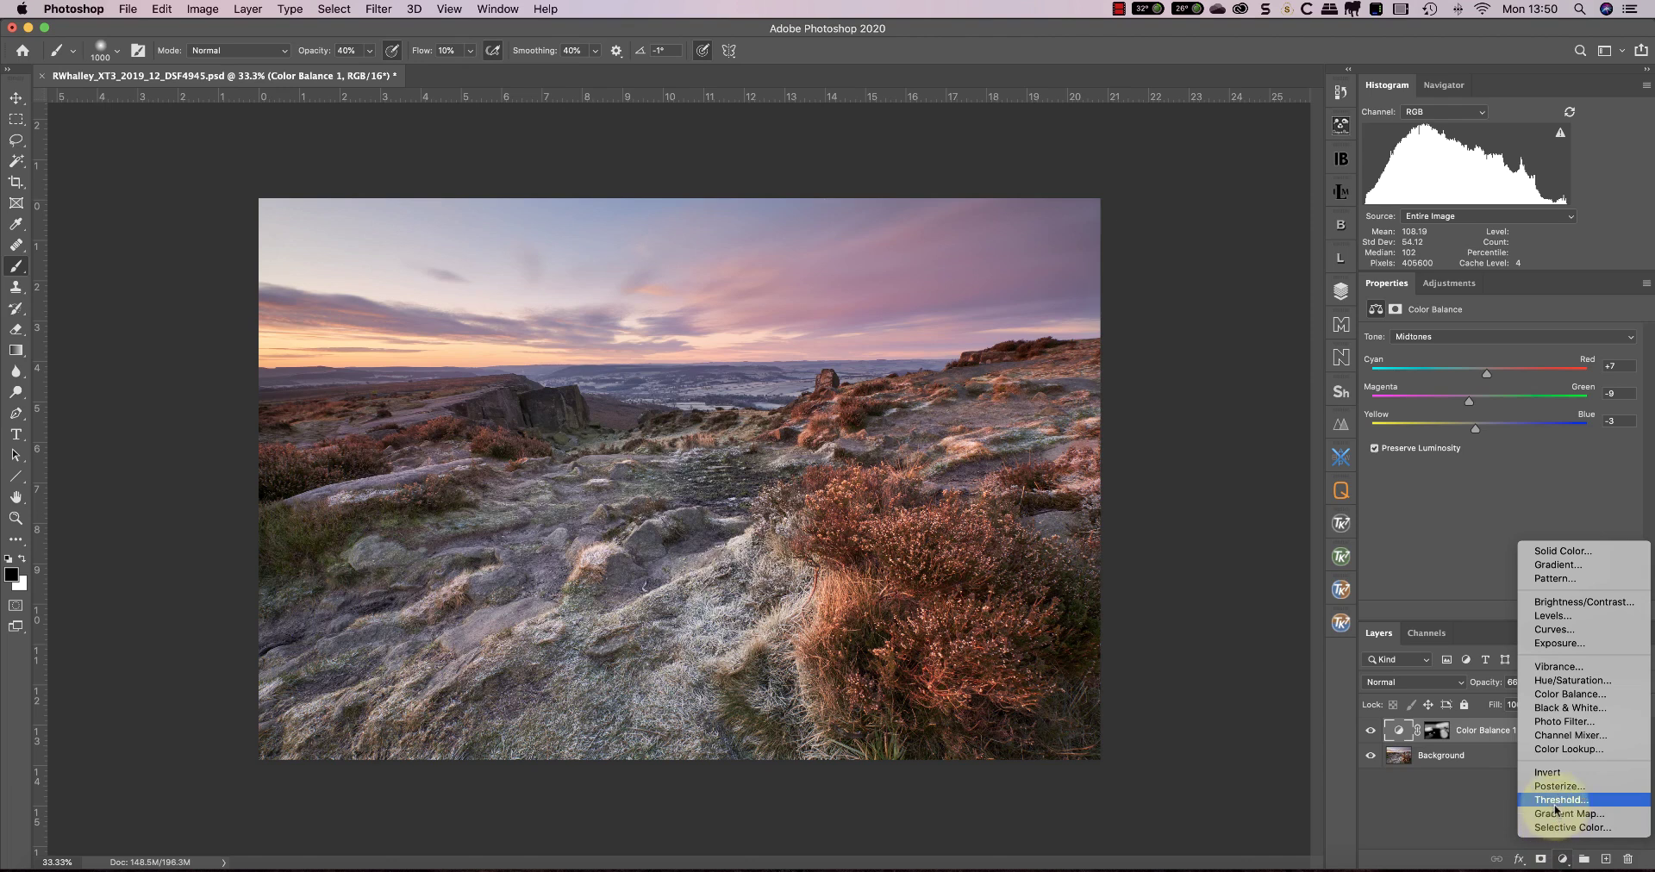
{"action": "left_click", "coordinate": [1567, 695]}
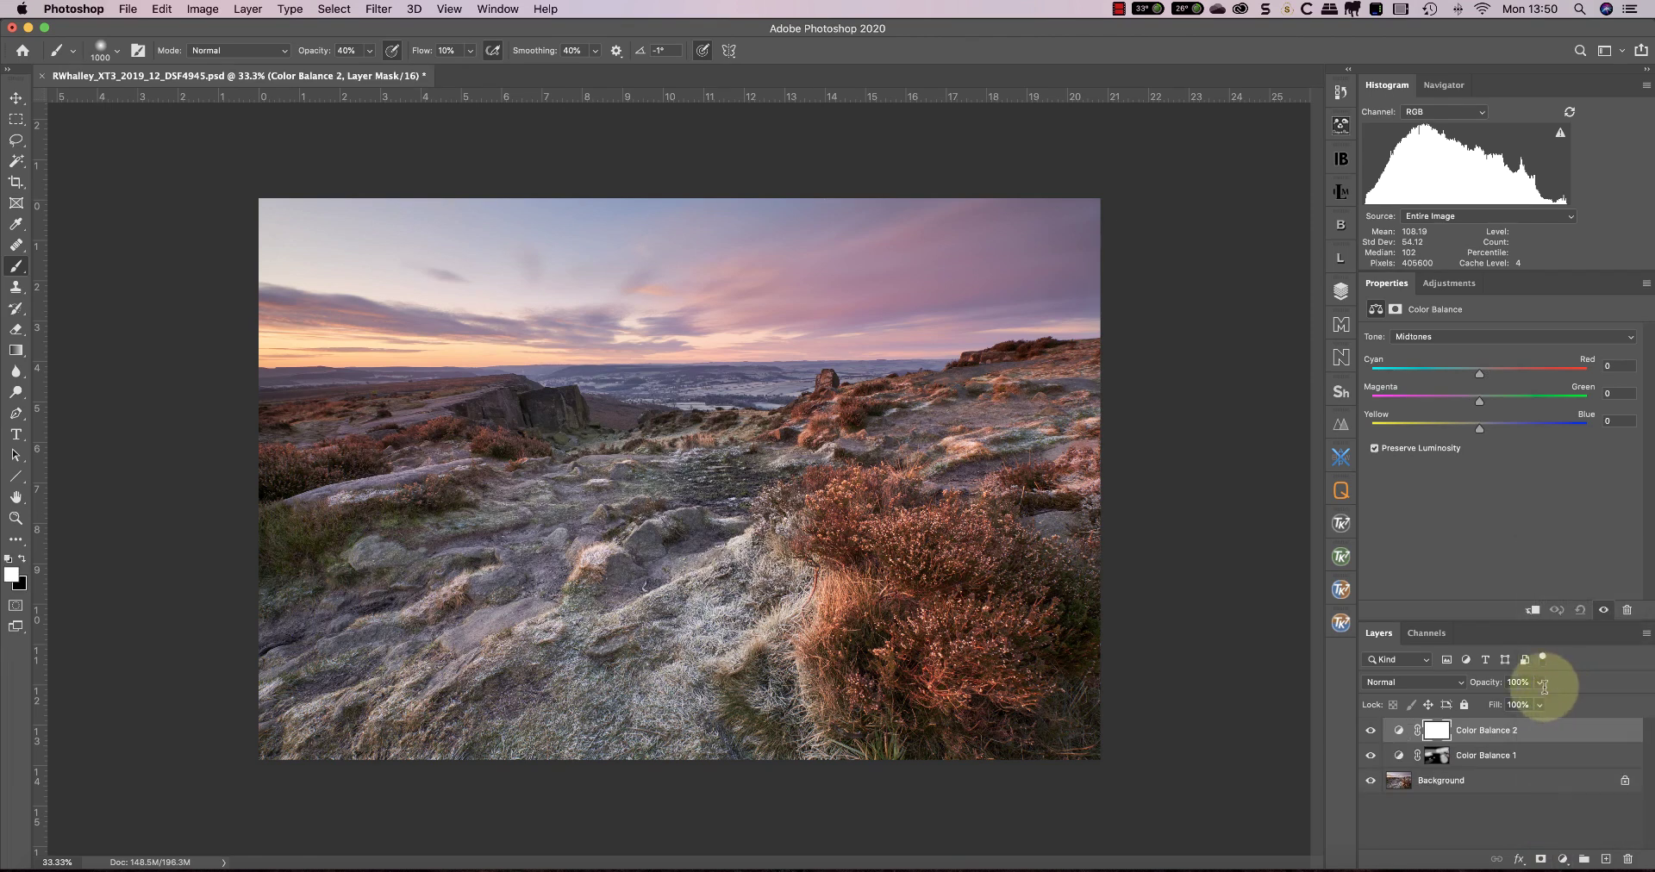
{"action": "left_click", "coordinate": [1370, 756]}
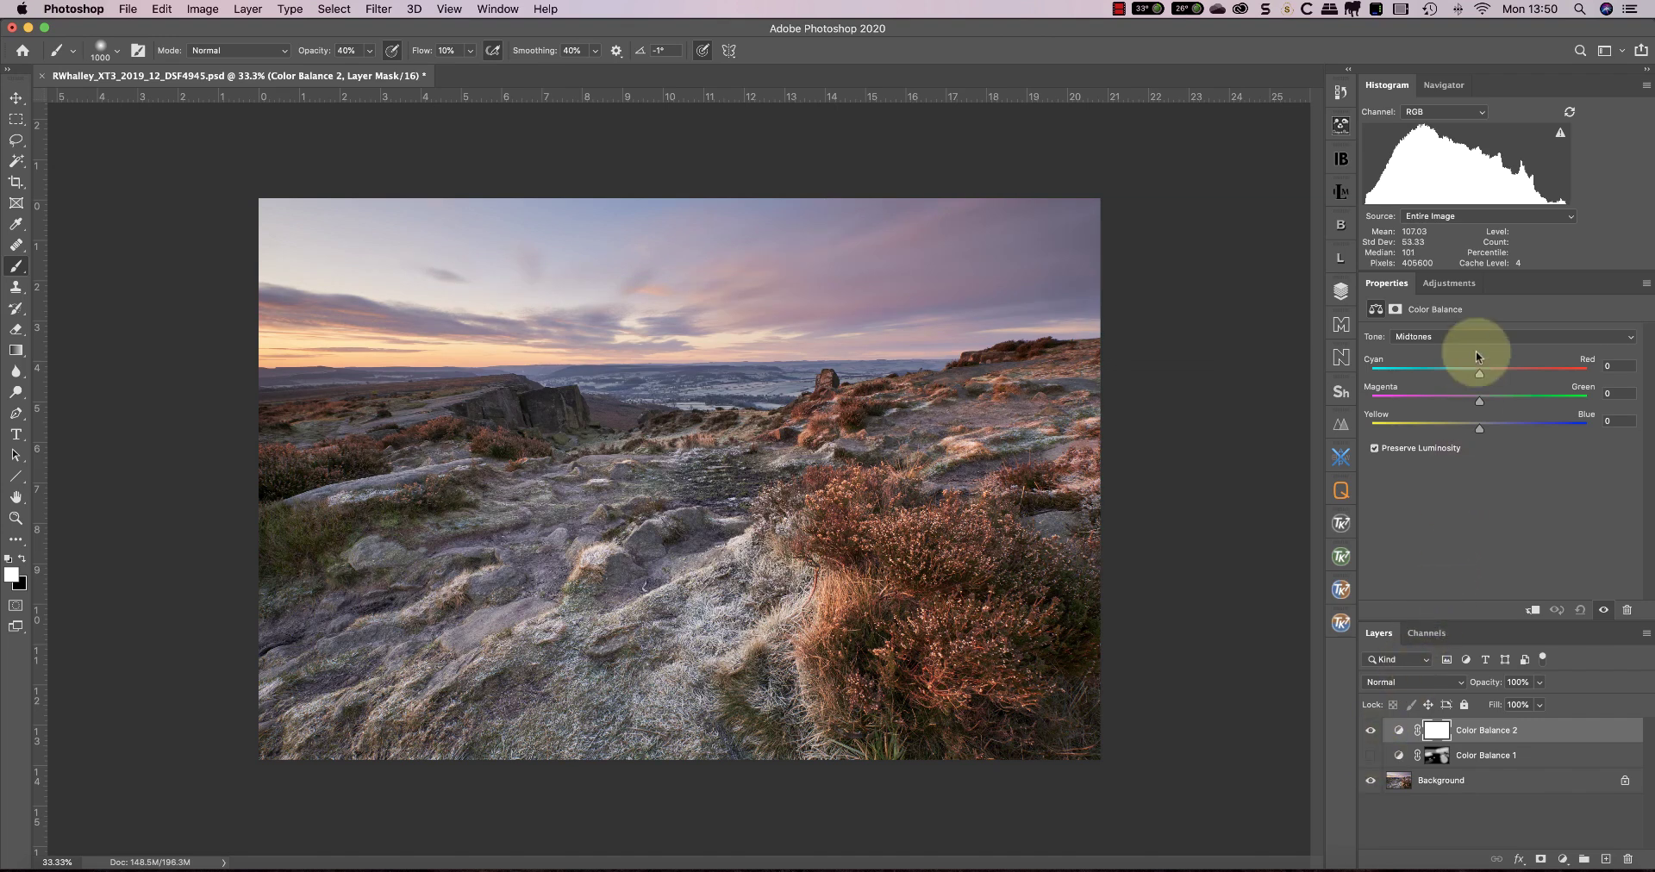
- On Color Balance 2, set the midtones to -12, -3, +6 and the highlights to -5, -3, +4
{"action": "left_click_drag", "start_coordinate": [1467, 372], "coordinate": [1482, 427]}
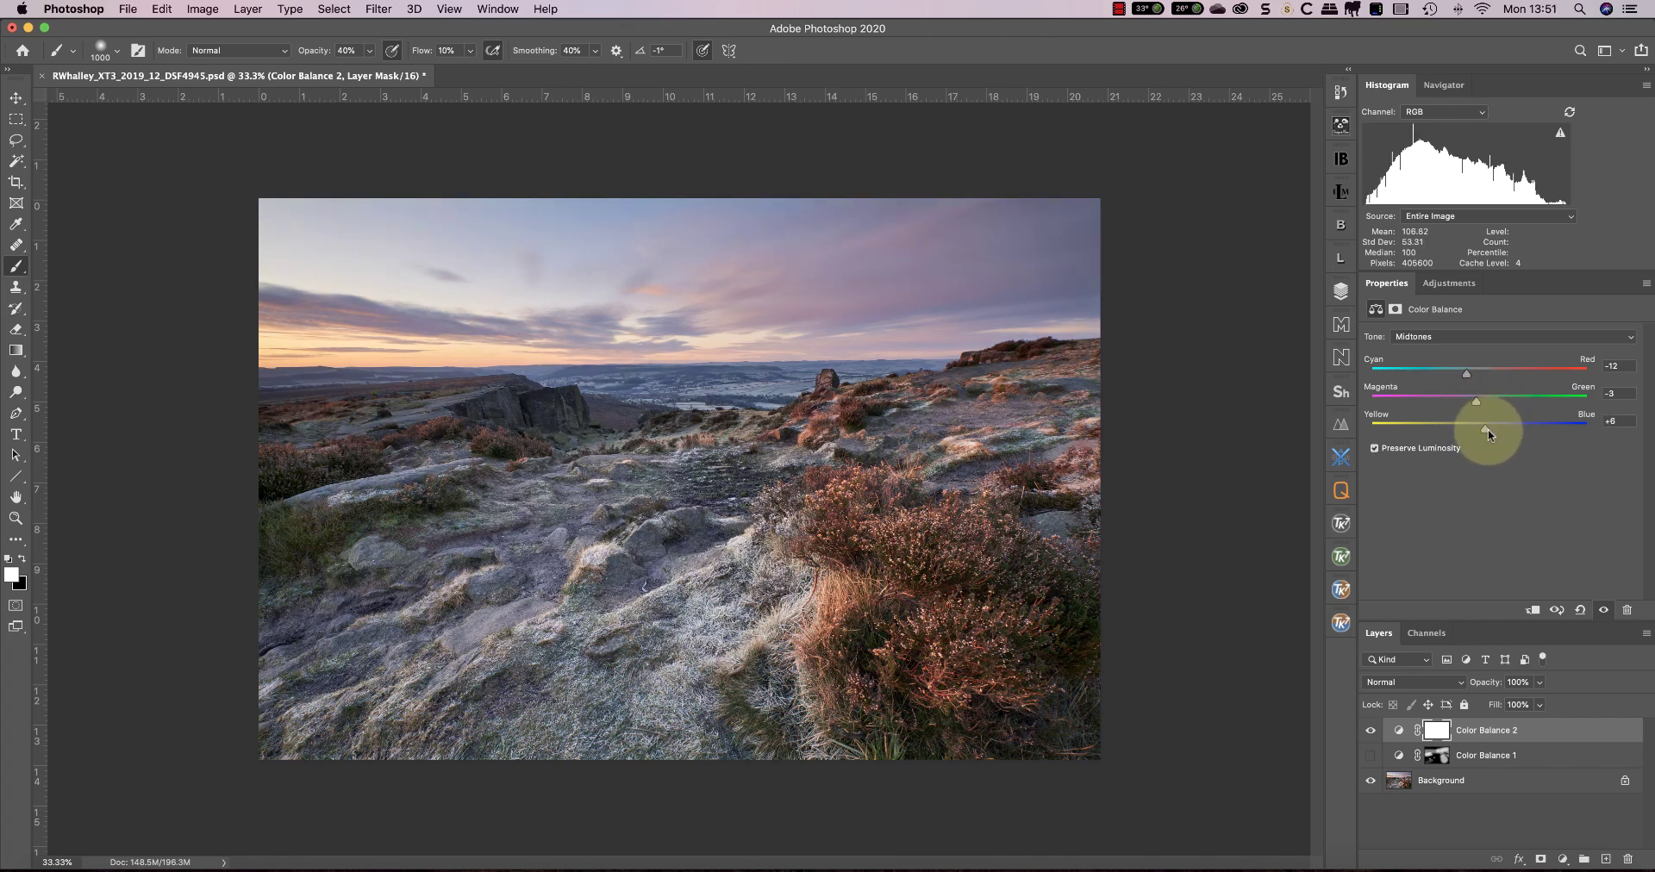
{"action": "left_click", "coordinate": [1471, 341]}
{"action": "left_click", "coordinate": [1455, 353]}
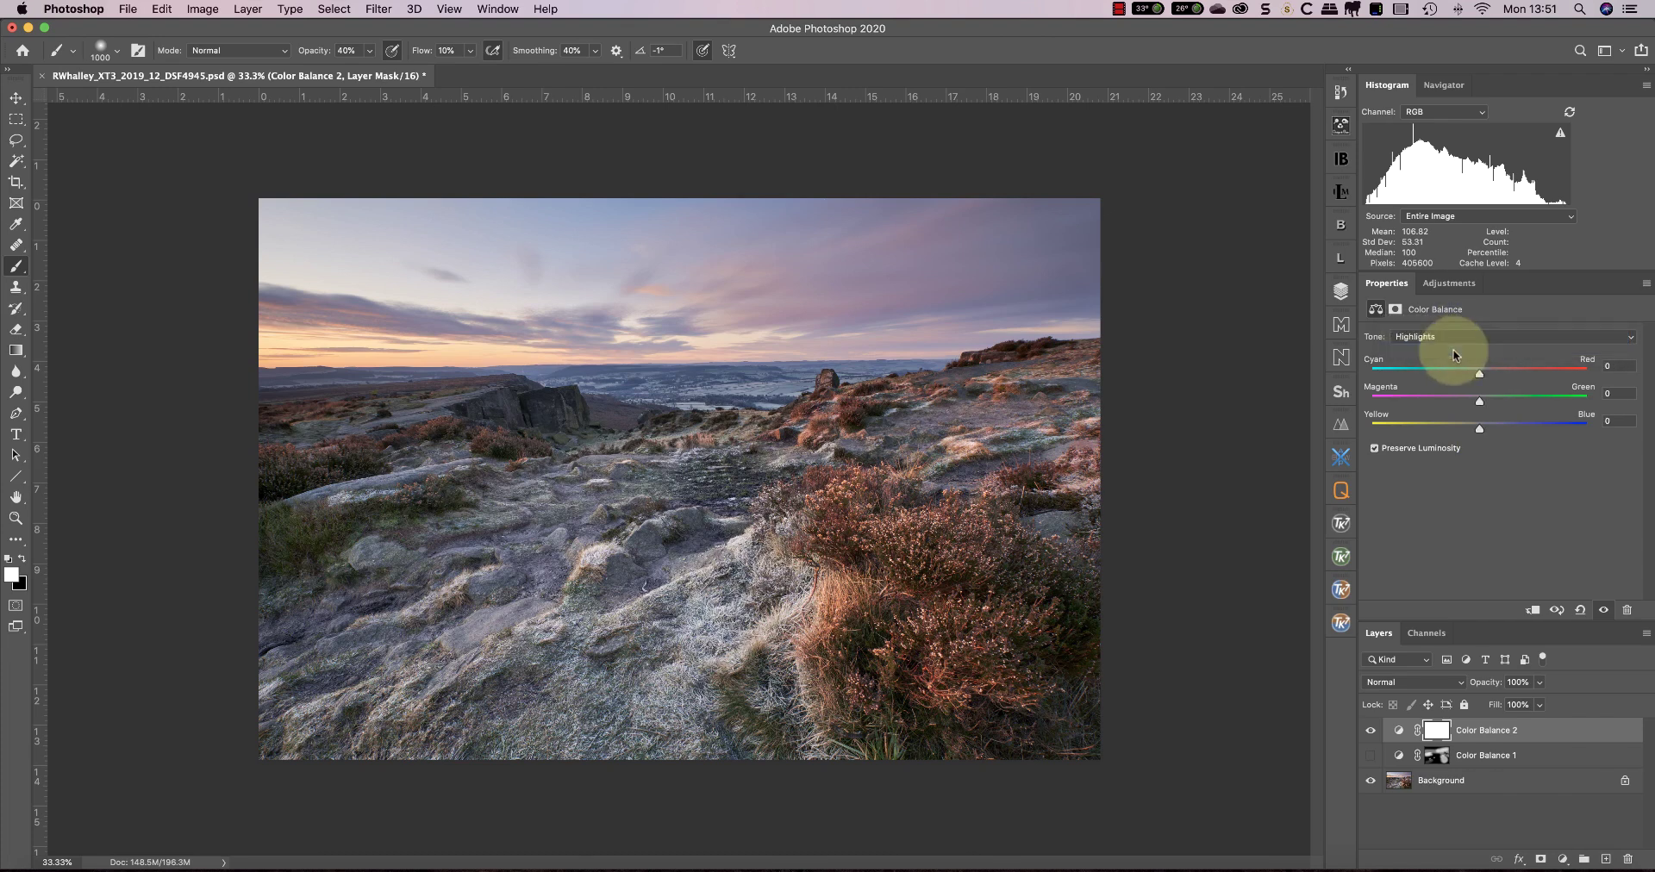
{"action": "left_click_drag", "start_coordinate": [1479, 374], "coordinate": [1473, 374]}
{"action": "left_click_drag", "start_coordinate": [1479, 429], "coordinate": [1477, 404]}
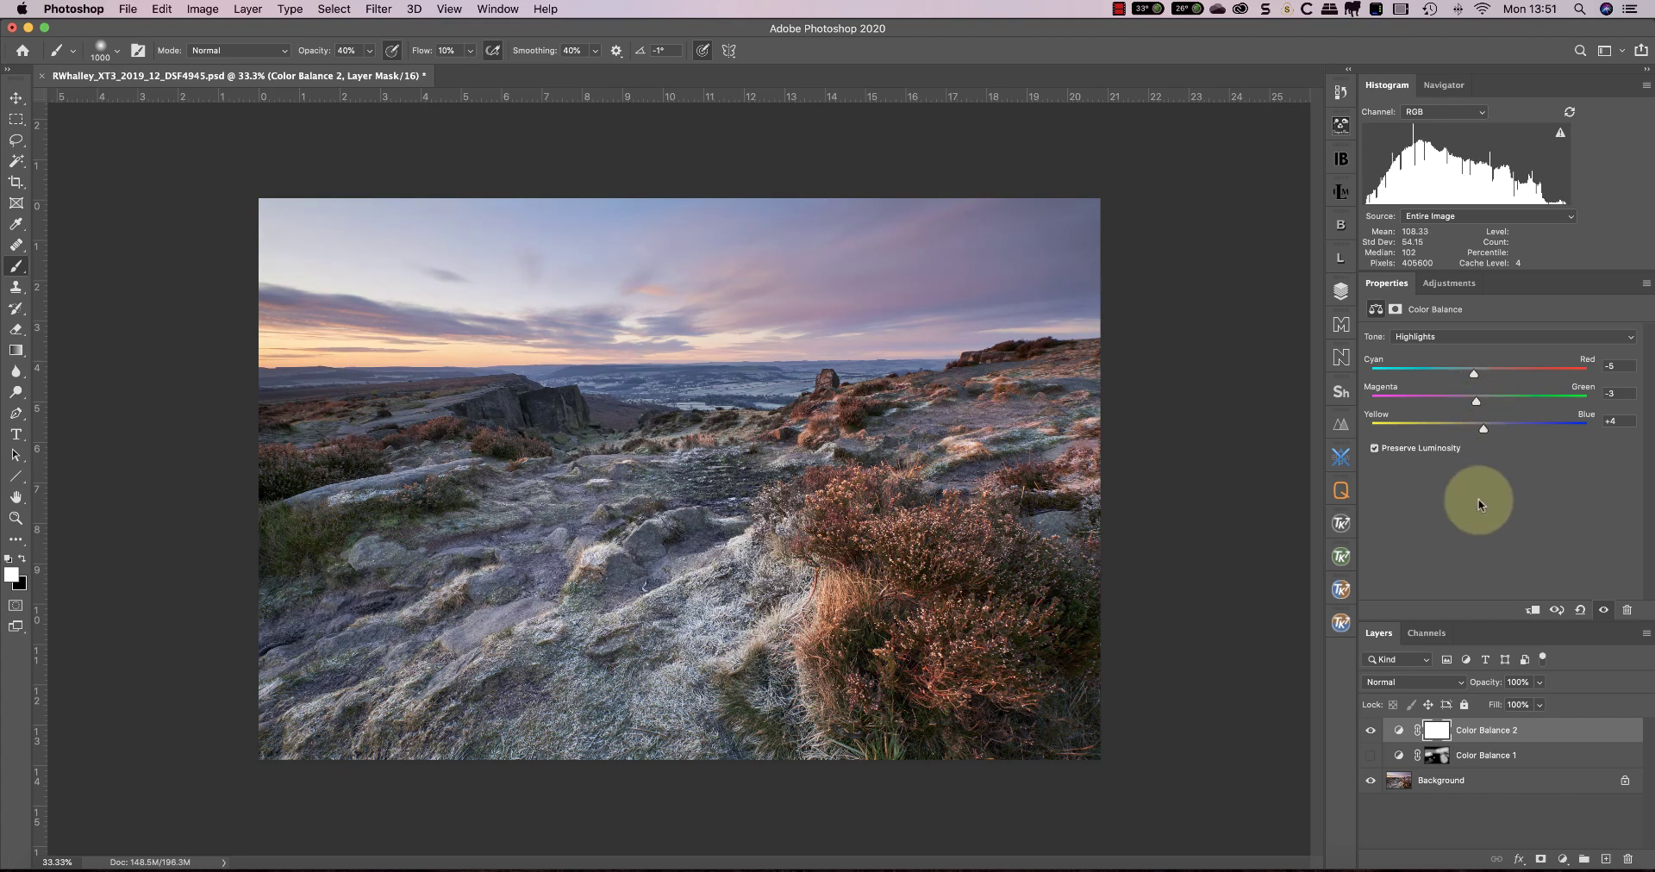
- Invert the Color Balance 2 mask to black and paint white over the frosty foreground grass with a 1000 px brush
{"action": "left_click", "coordinate": [1437, 733]}
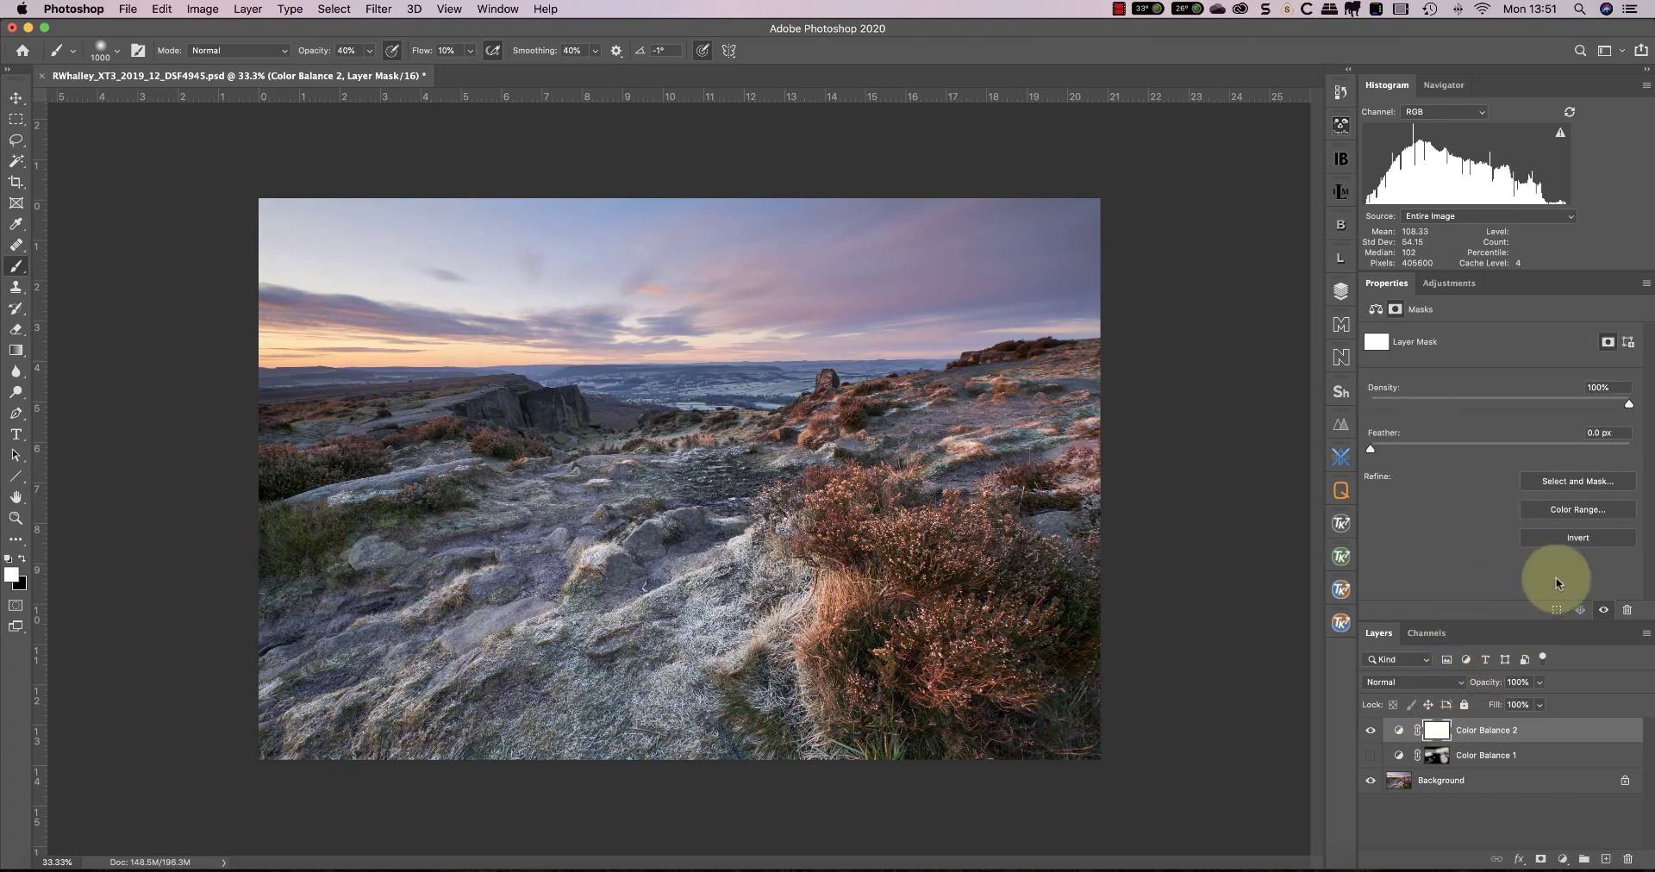
{"action": "left_click", "coordinate": [1580, 537]}
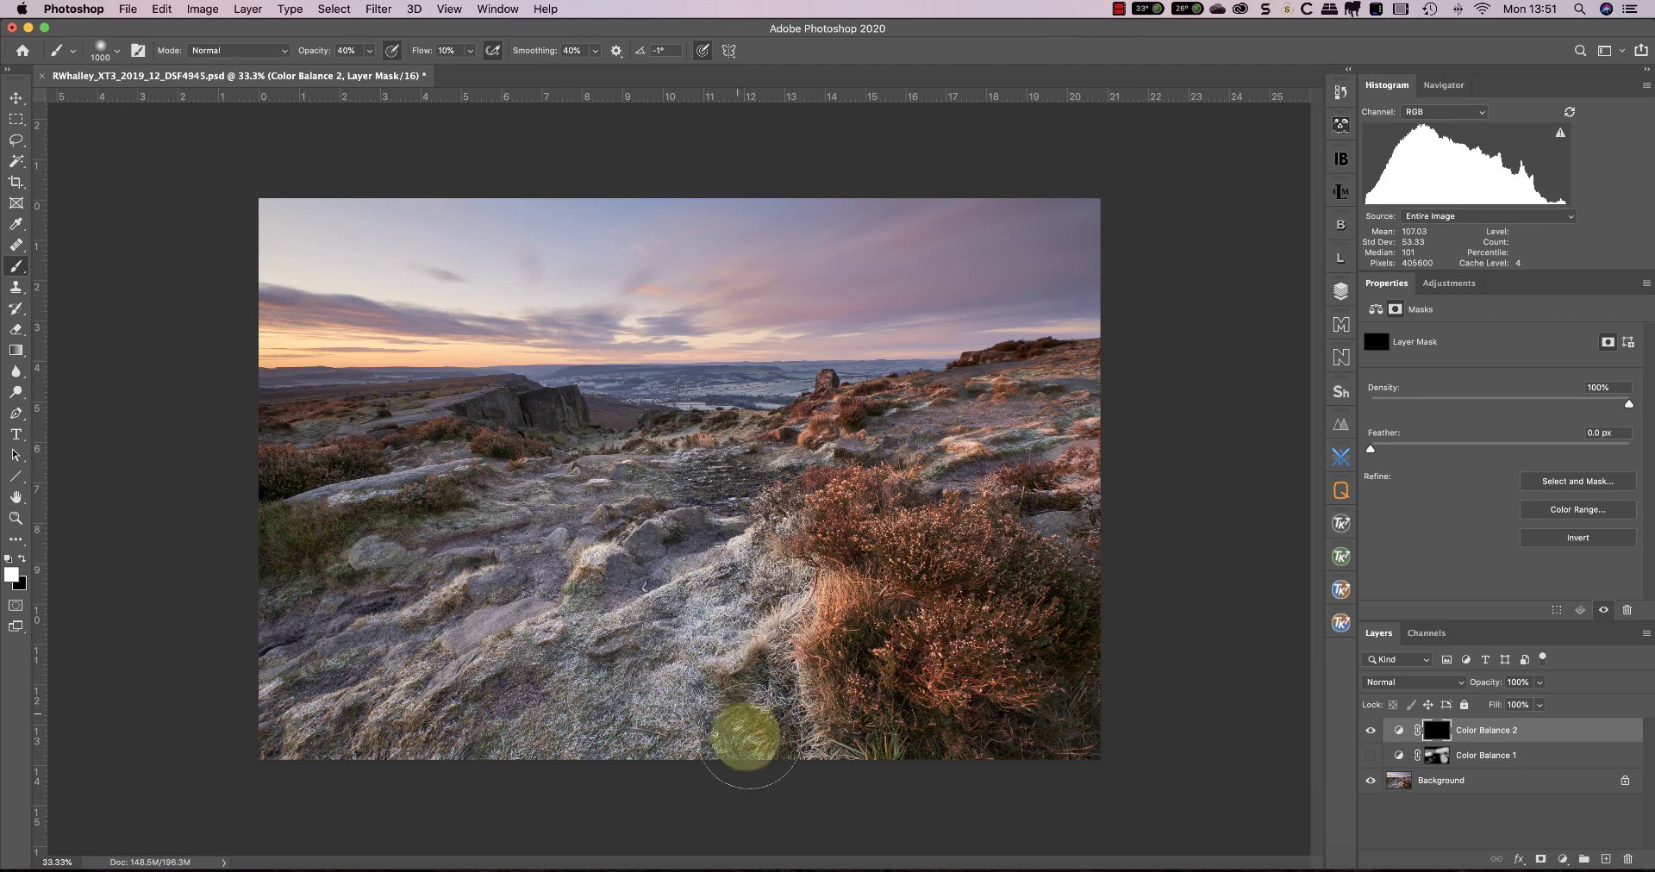
{"action": "left_click", "coordinate": [771, 588]}
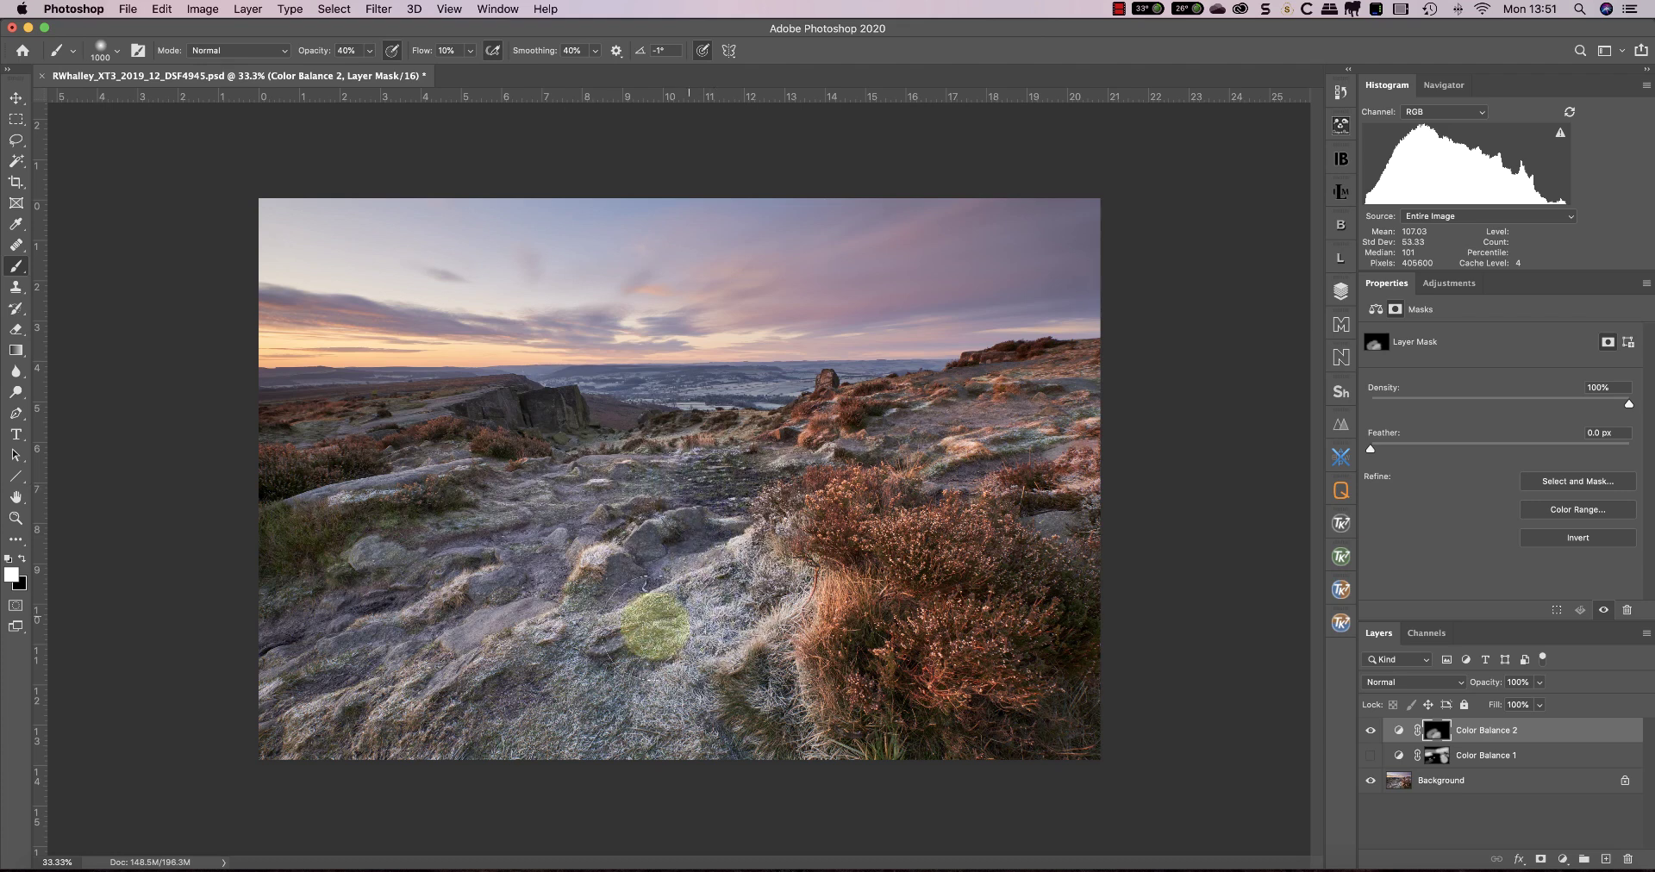
{"action": "left_click", "coordinate": [665, 628]}
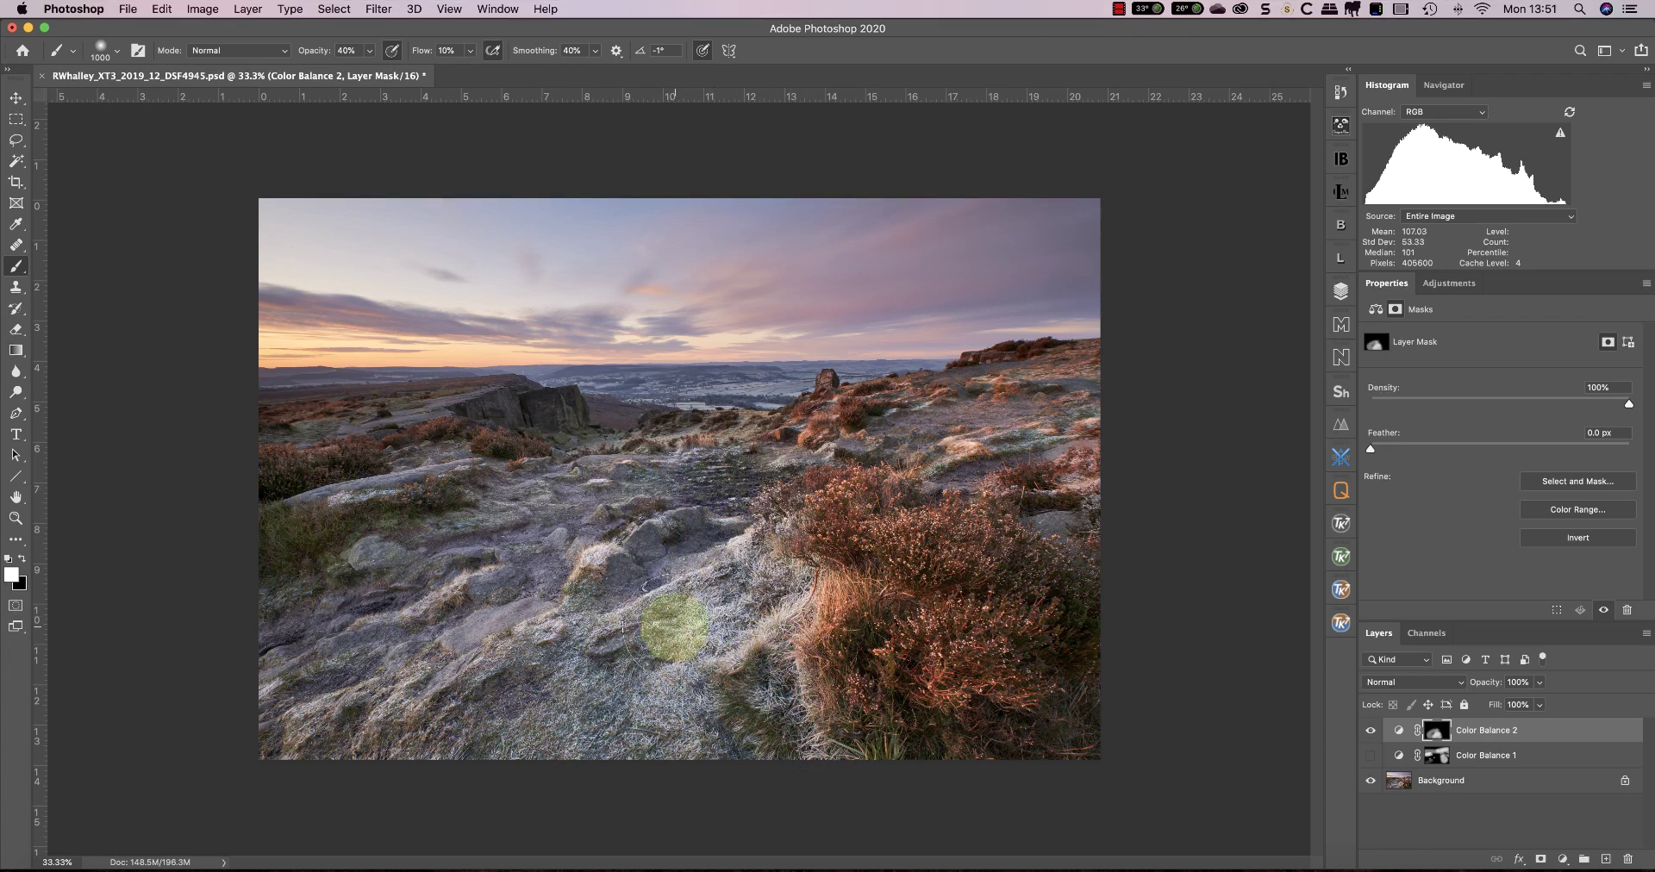
- Extend the white painting on the Color Balance 2 mask across the remaining frosty grass and rocks with a smaller, 500 px brush
{"action": "key", "text": "bracketleft"}
{"action": "key", "text": "bracketleft"}
{"action": "key", "text": "bracketleft"}
{"action": "key", "text": "bracketleft"}
{"action": "key", "text": "bracketleft"}
{"action": "key", "text": "bracketleft"}
{"action": "key", "text": "bracketleft"}
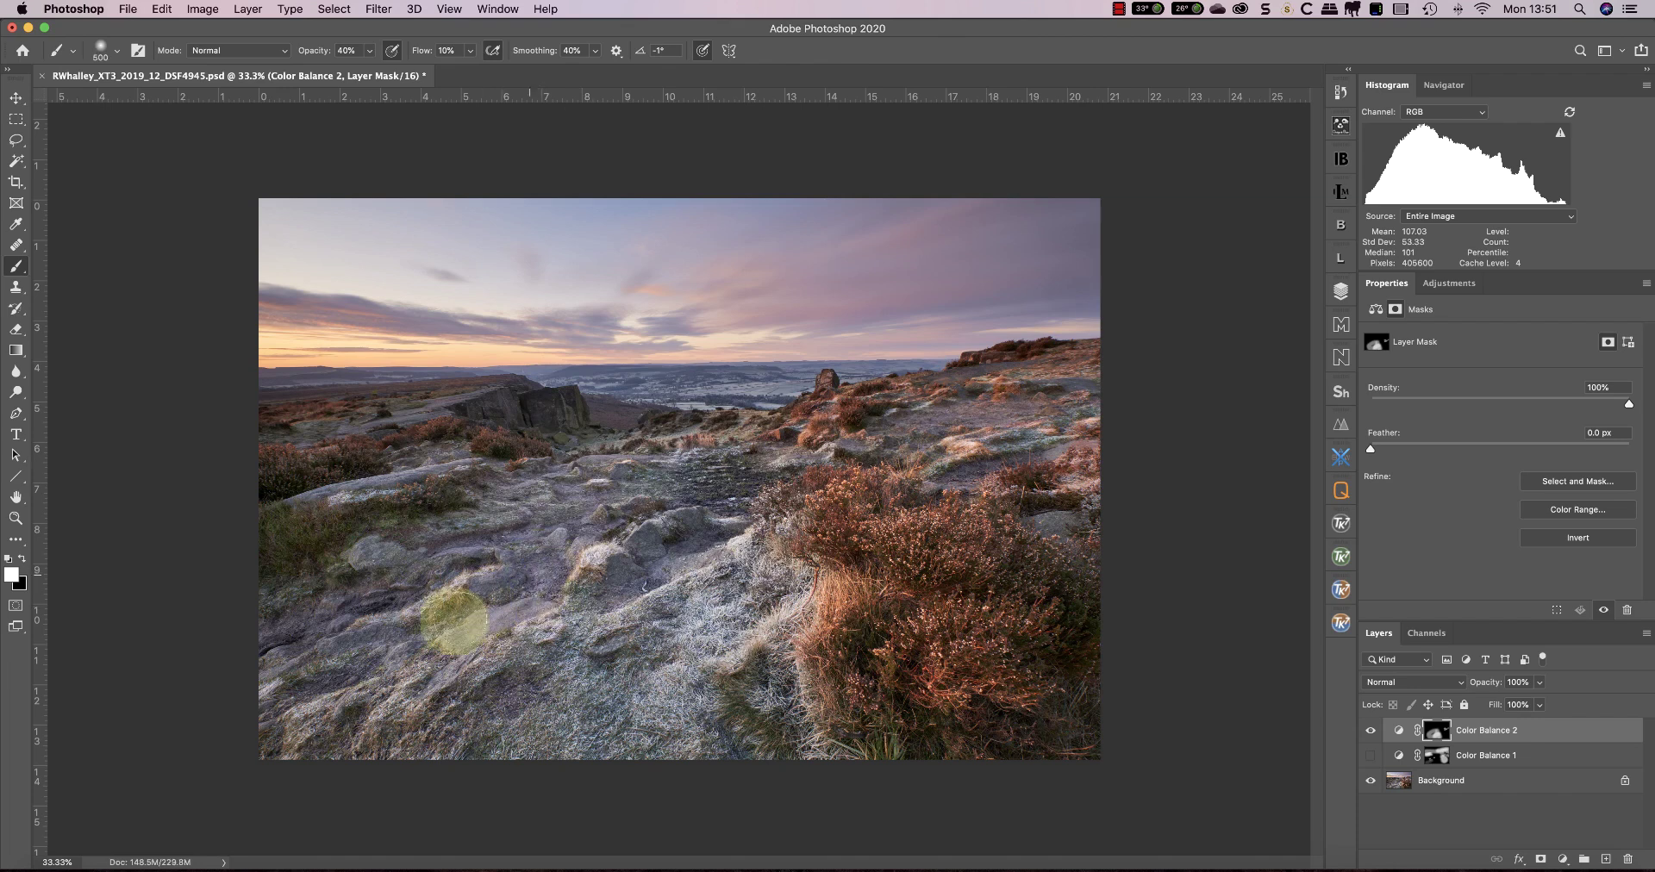
{"action": "key", "text": "bracketright"}
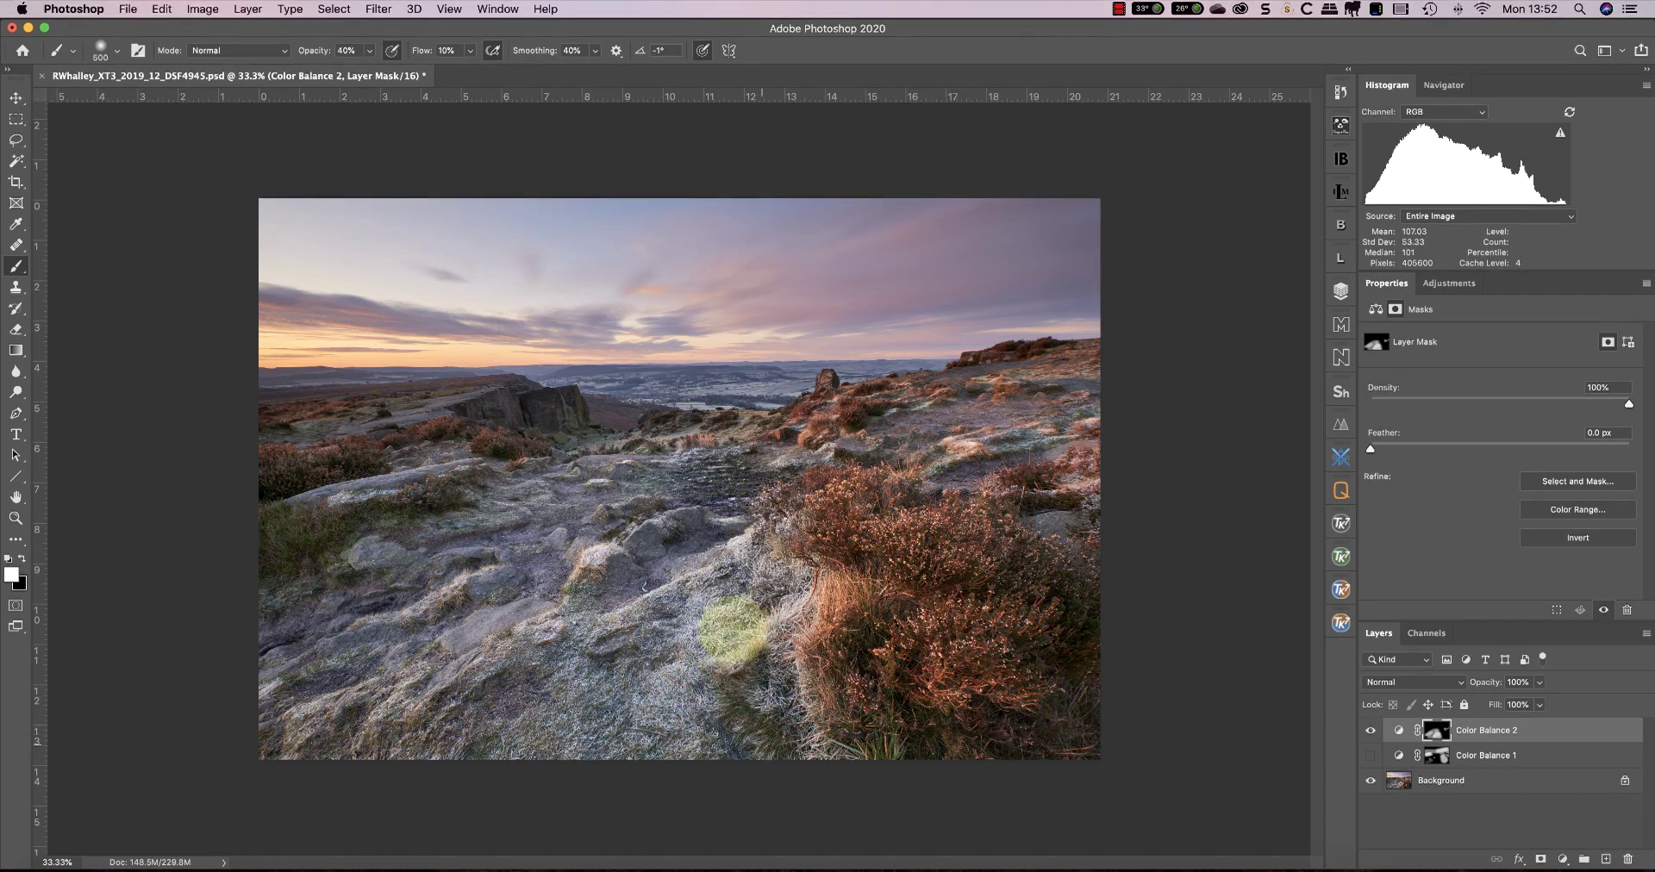
- Make Color Balance 1 visible again and put both Color Balance layers into a new group
{"action": "left_click", "coordinate": [1370, 755]}
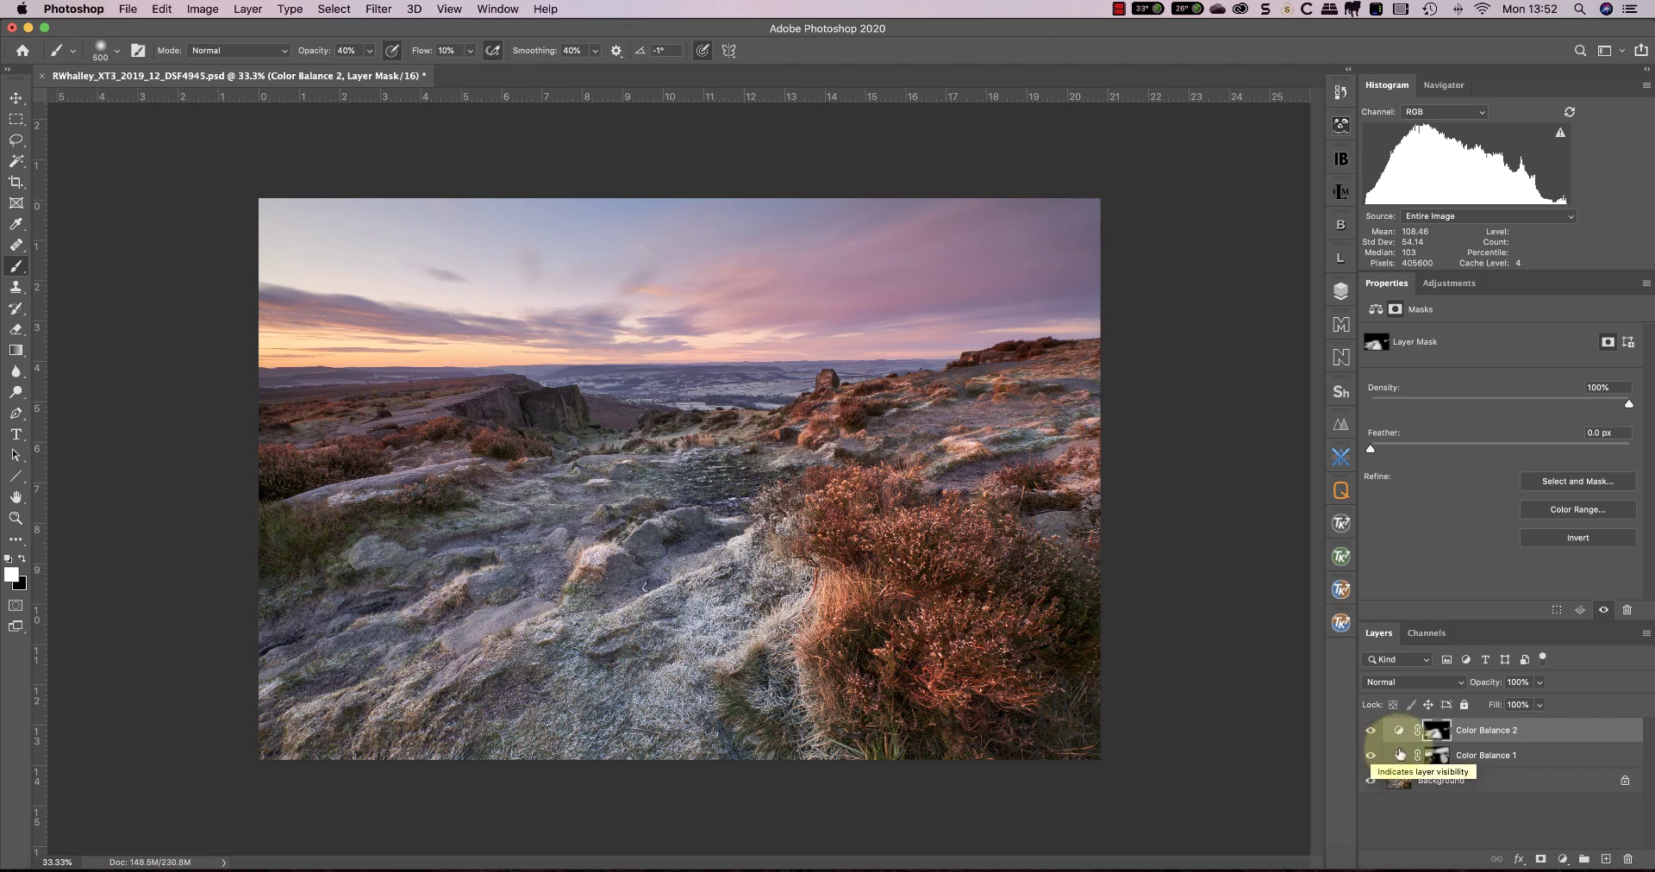
{"action": "left_click", "coordinate": [1400, 756], "text": "shift"}
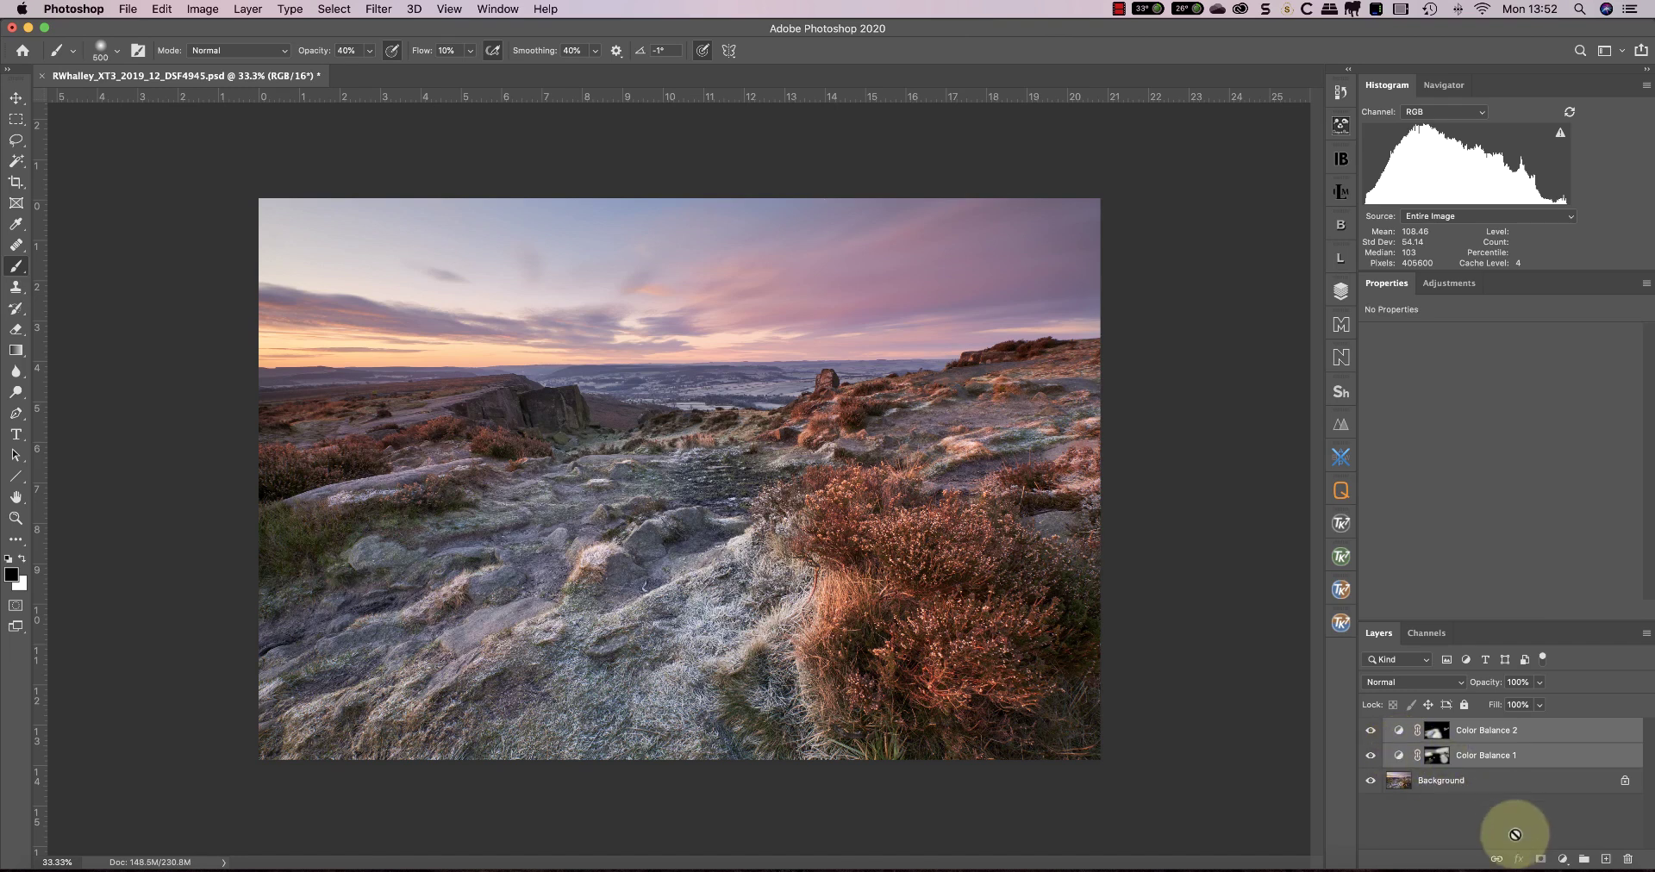
{"action": "left_click", "coordinate": [1584, 858]}
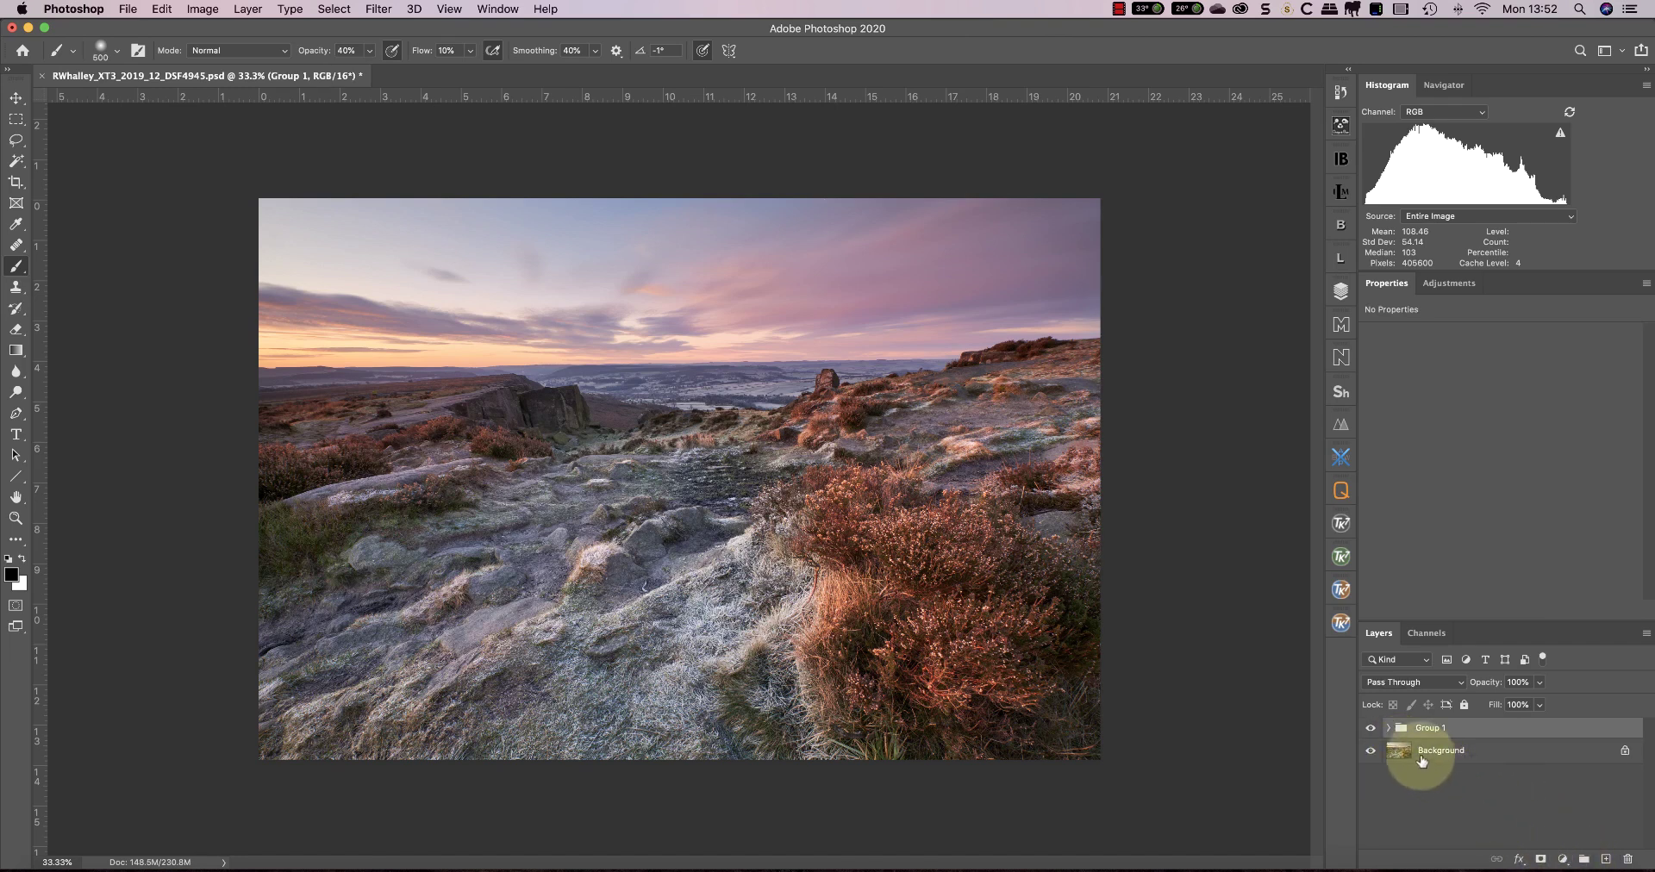
- Hide the Color Balance group to compare the edit with the original photo
{"action": "left_click", "coordinate": [1370, 730]}
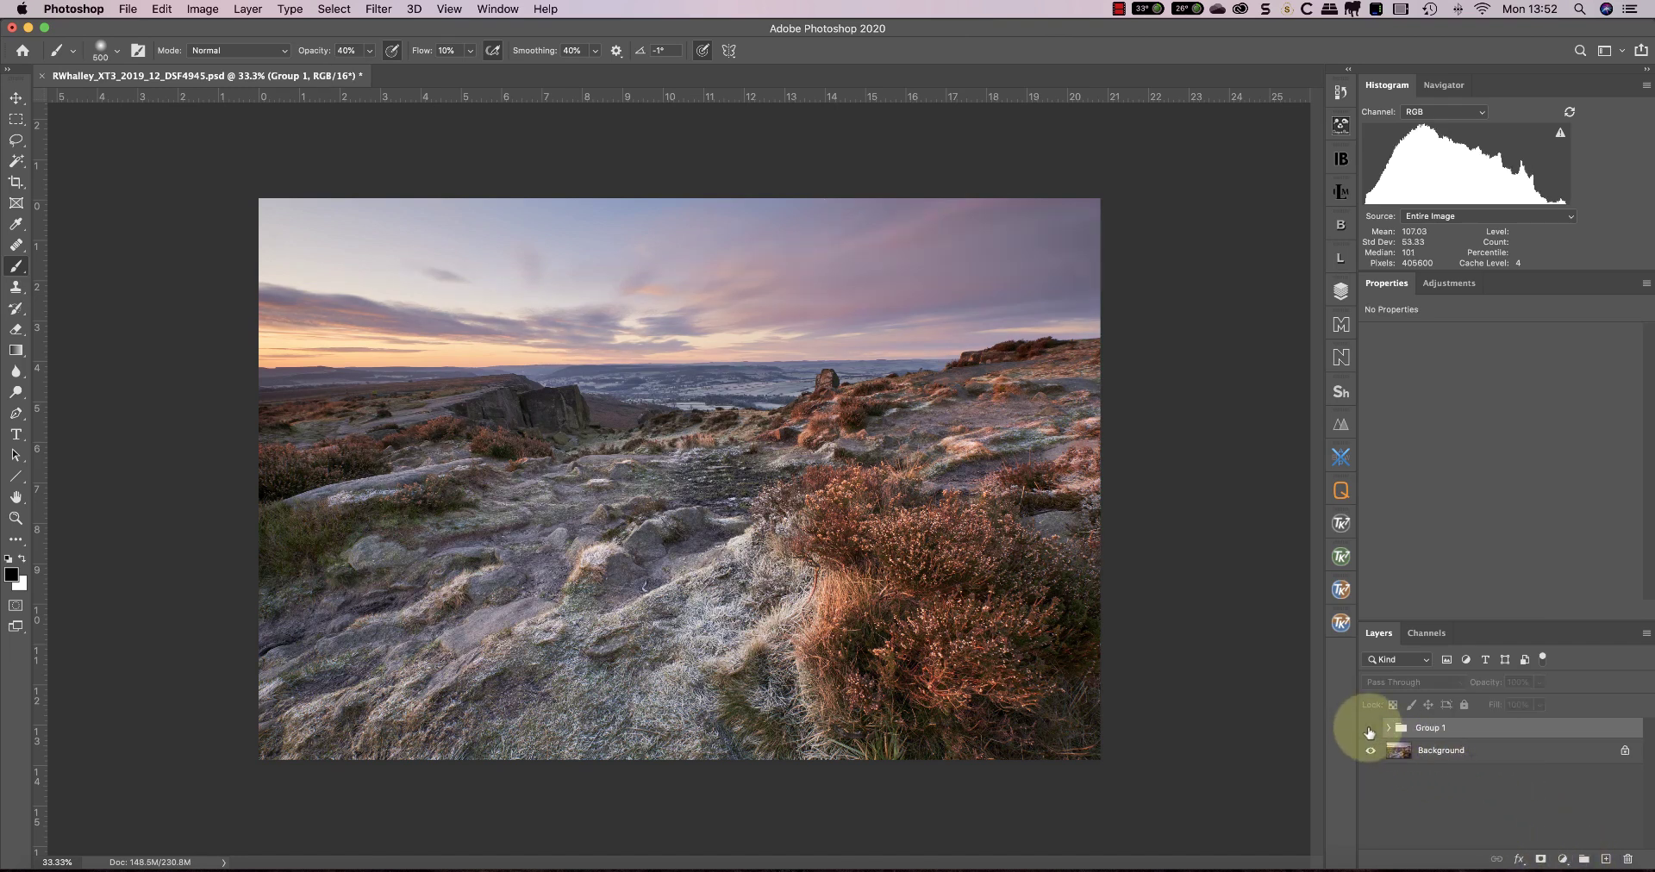
- Toggle the Color Balance group on and off to compare before and after, leaving it visible
{"action": "left_click", "coordinate": [1370, 730]}
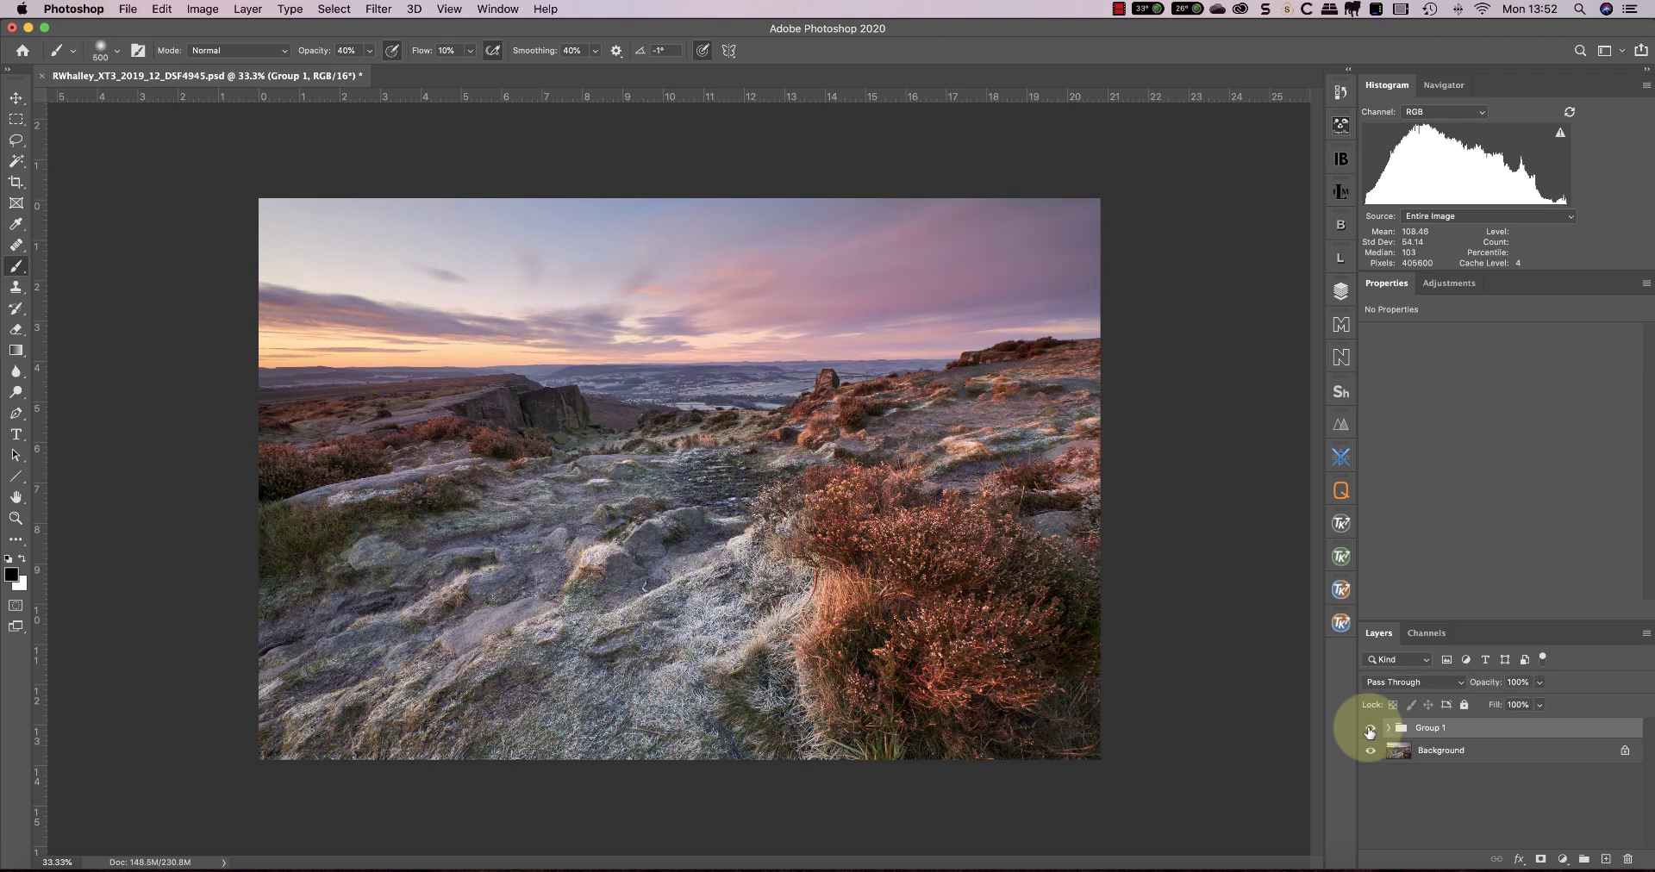
{"action": "left_click", "coordinate": [1370, 729]}
{"action": "left_click", "coordinate": [1370, 730]}
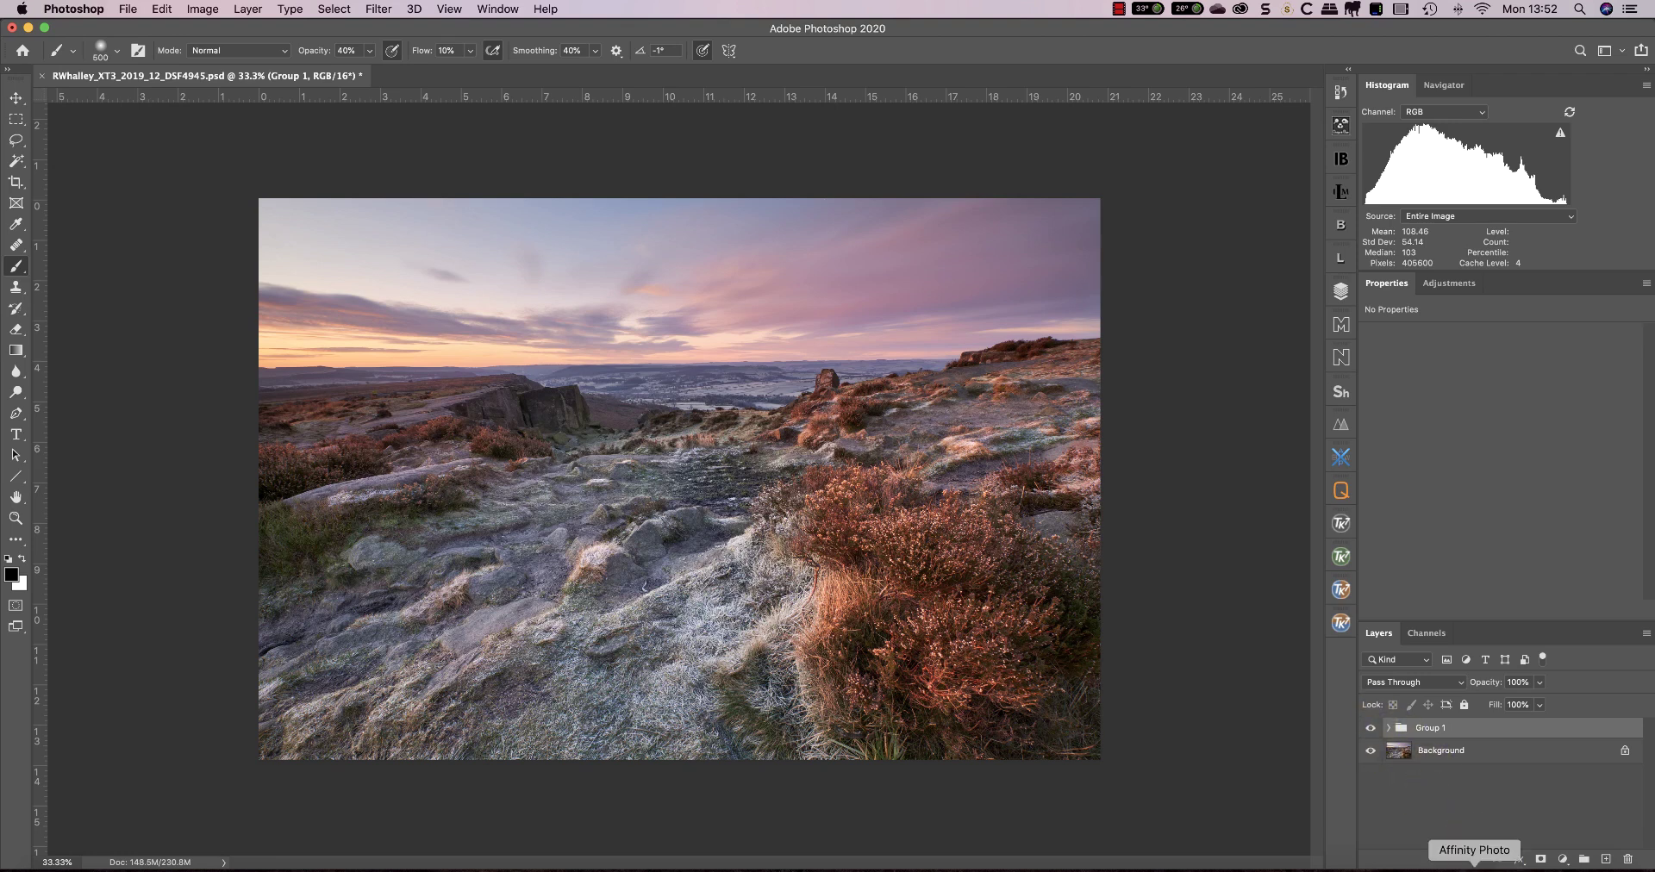
- Switch to Affinity Photo and add a default Colour Balance adjustment above the background photo
{"action": "left_click", "coordinate": [1474, 868]}
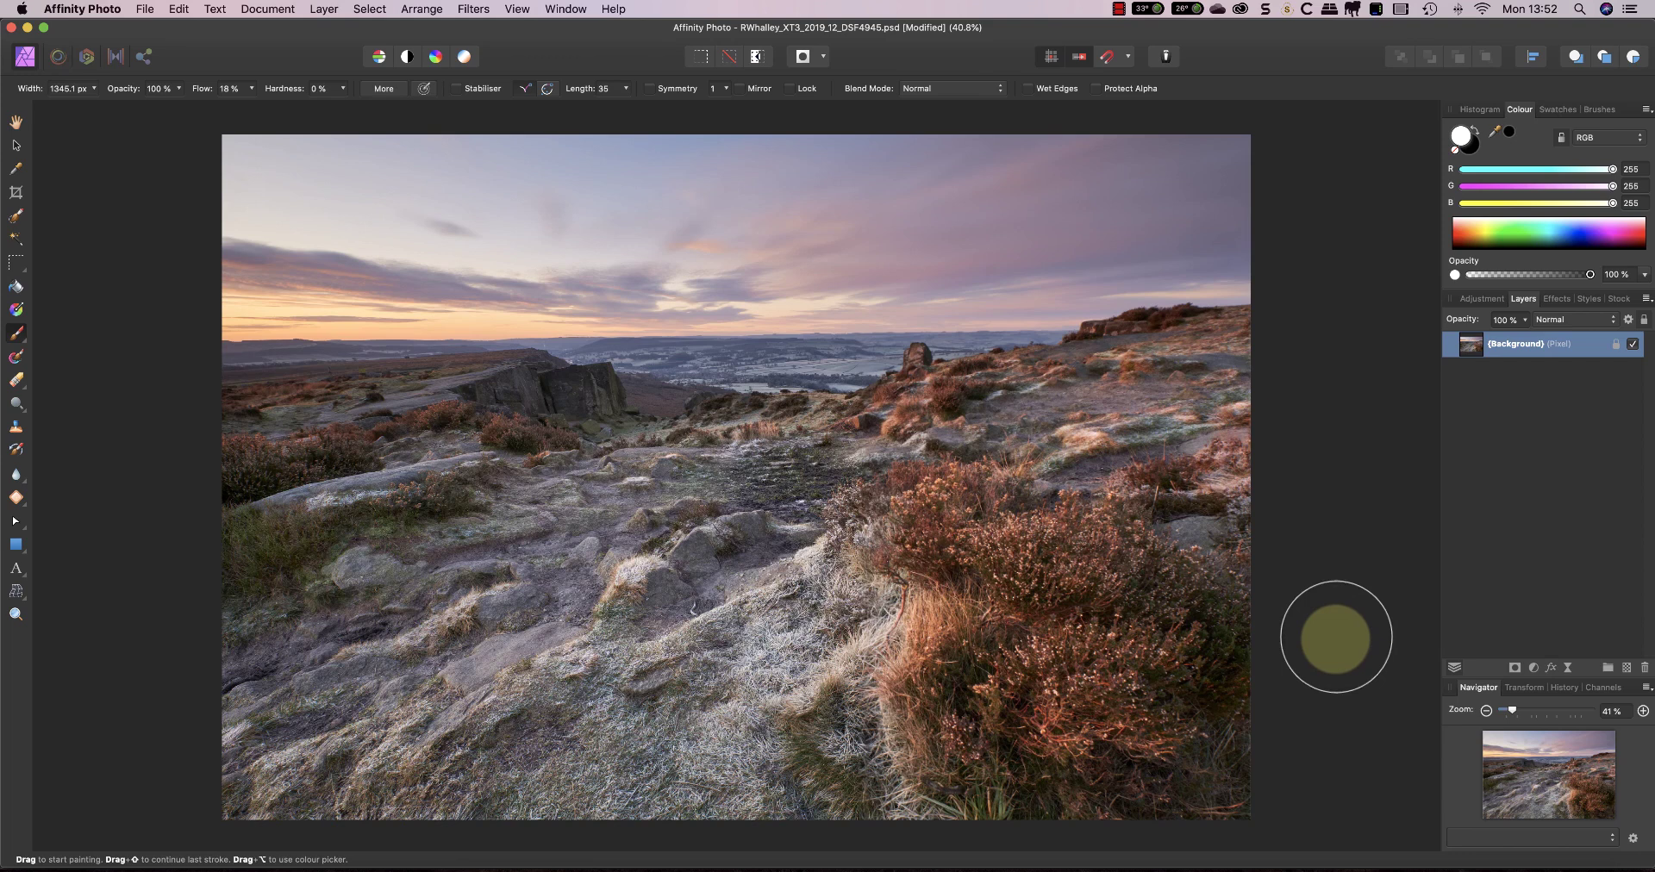
{"action": "left_click", "coordinate": [1483, 298]}
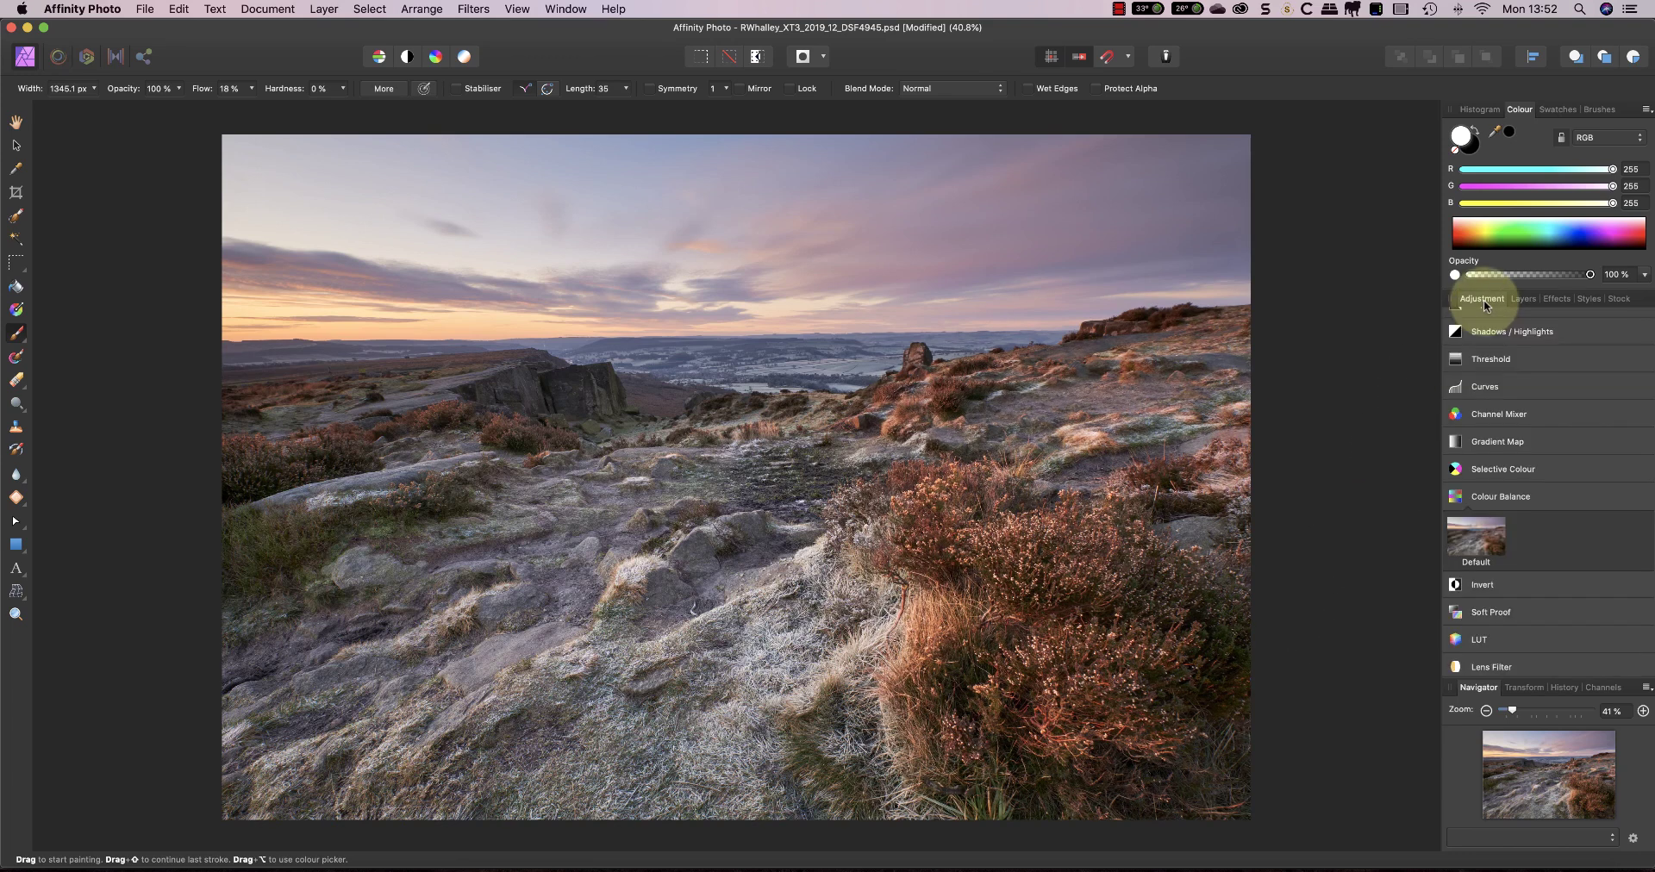
{"action": "left_click", "coordinate": [1476, 533]}
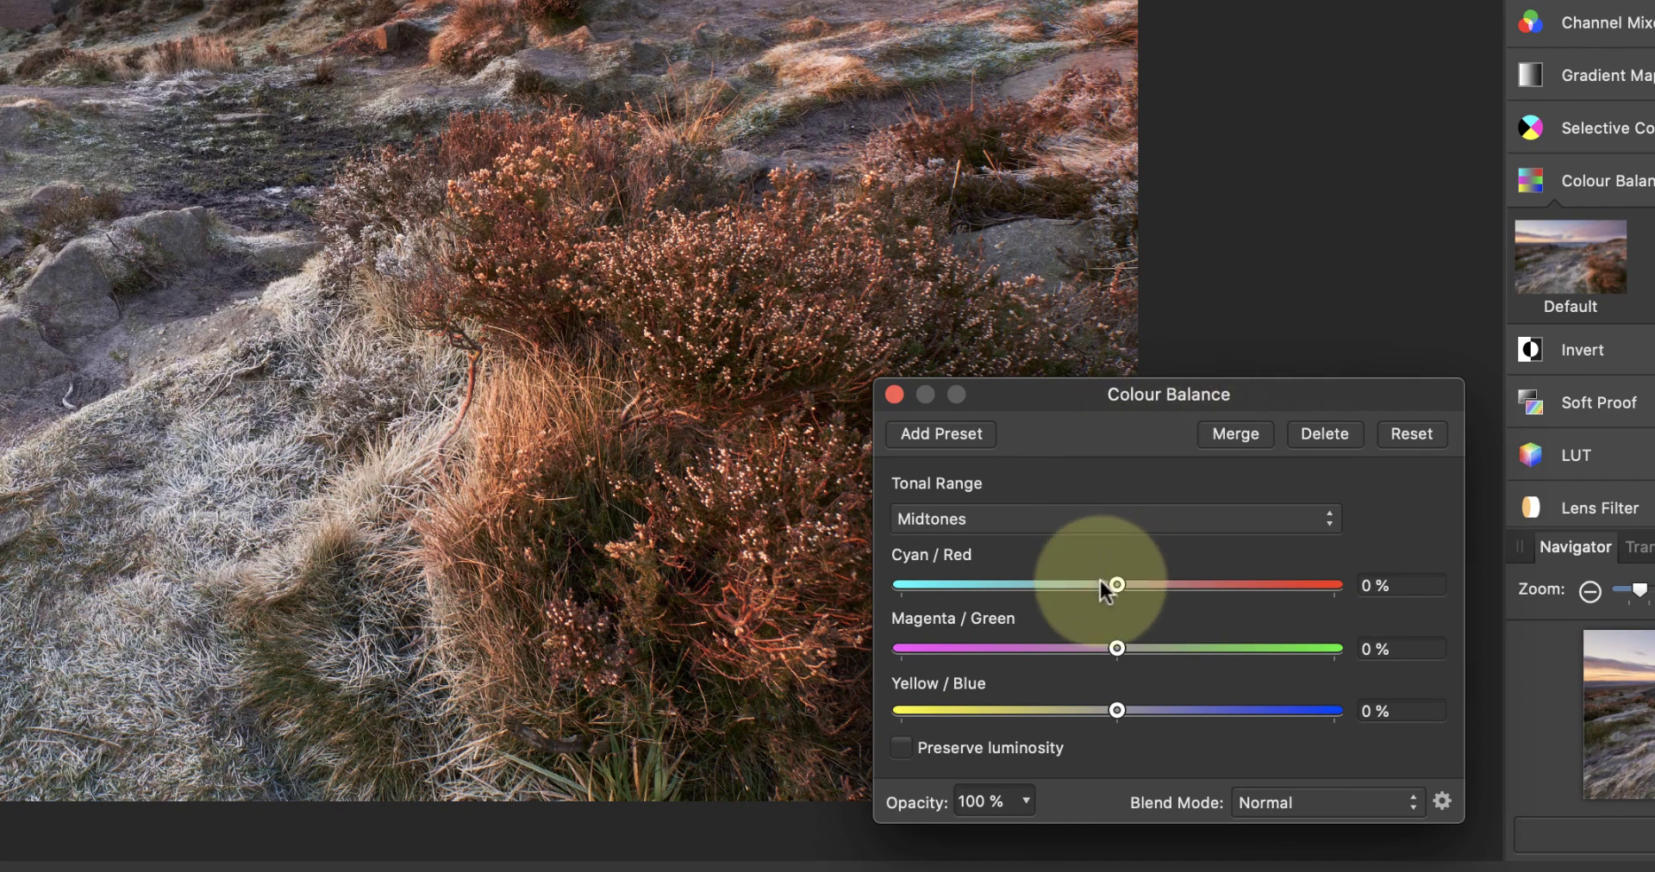
- Set the Colour Balance midtones to Cyan/Red 20 %, Magenta/Green -12 % and Yellow/Blue -7 %
{"action": "left_click_drag", "start_coordinate": [1117, 586], "coordinate": [1161, 586]}
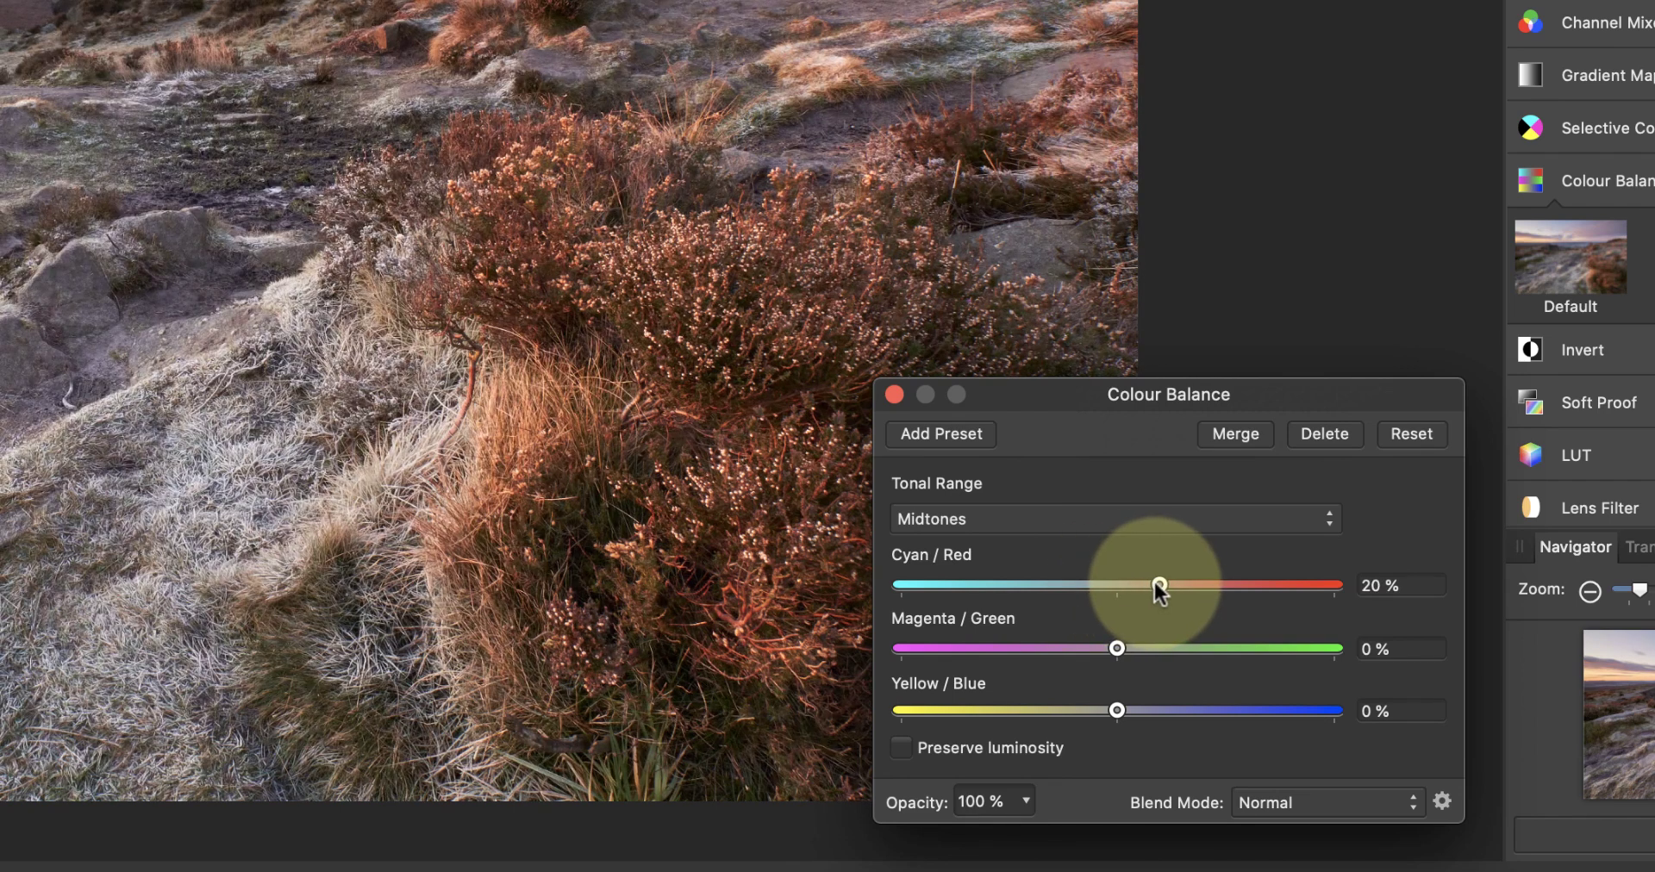
{"action": "left_click_drag", "start_coordinate": [1117, 649], "coordinate": [1090, 648]}
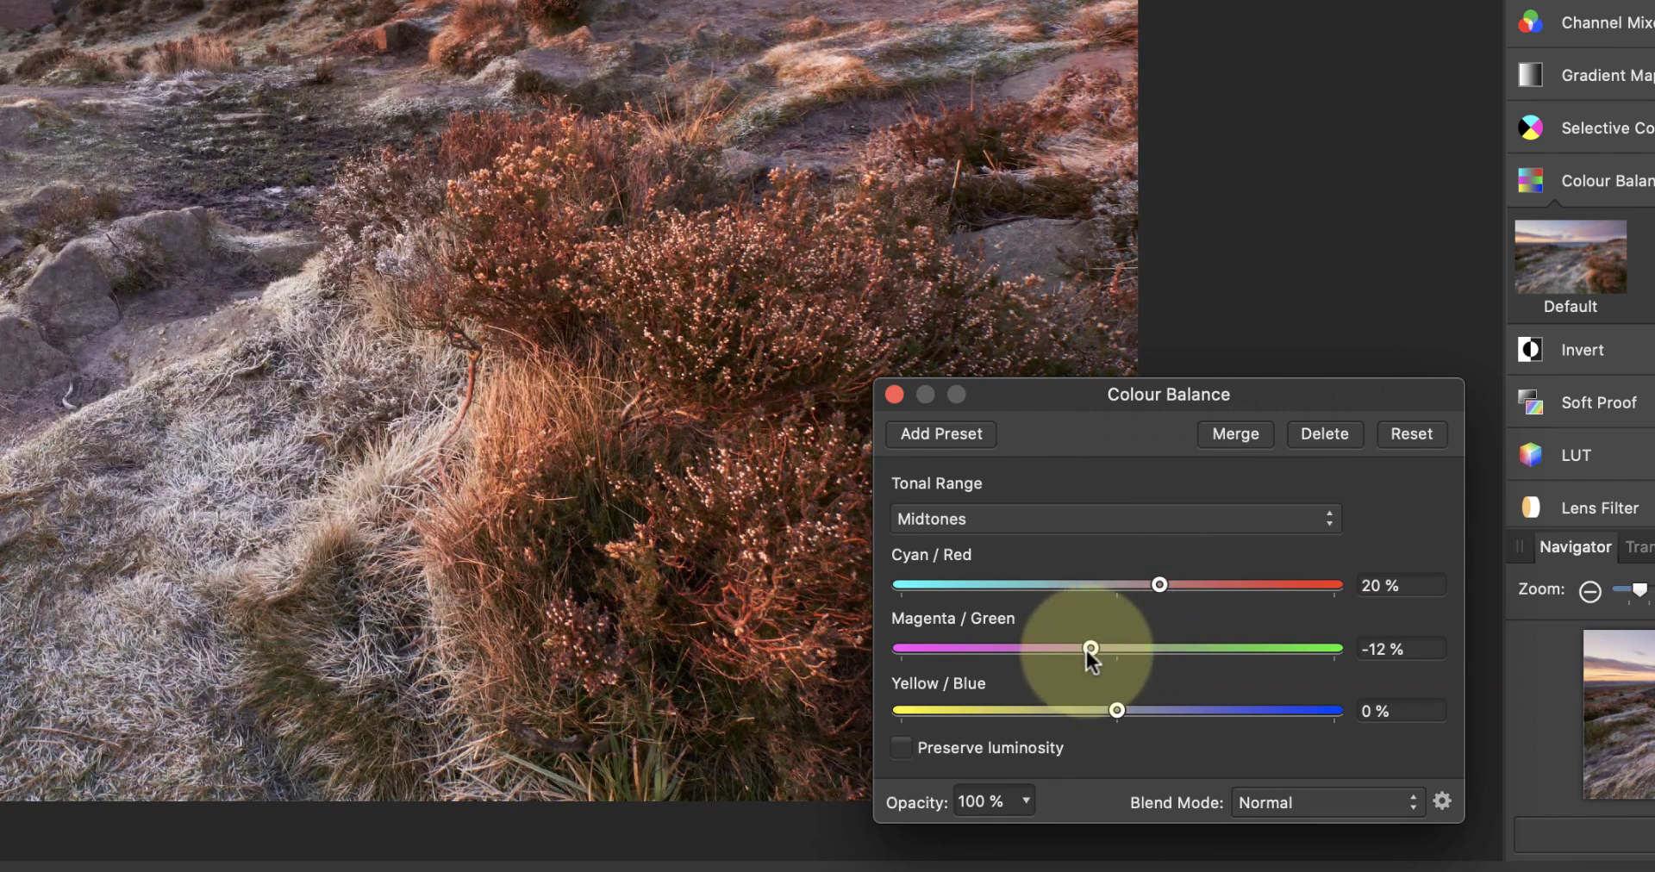
{"action": "left_click_drag", "start_coordinate": [1117, 710], "coordinate": [1102, 710]}
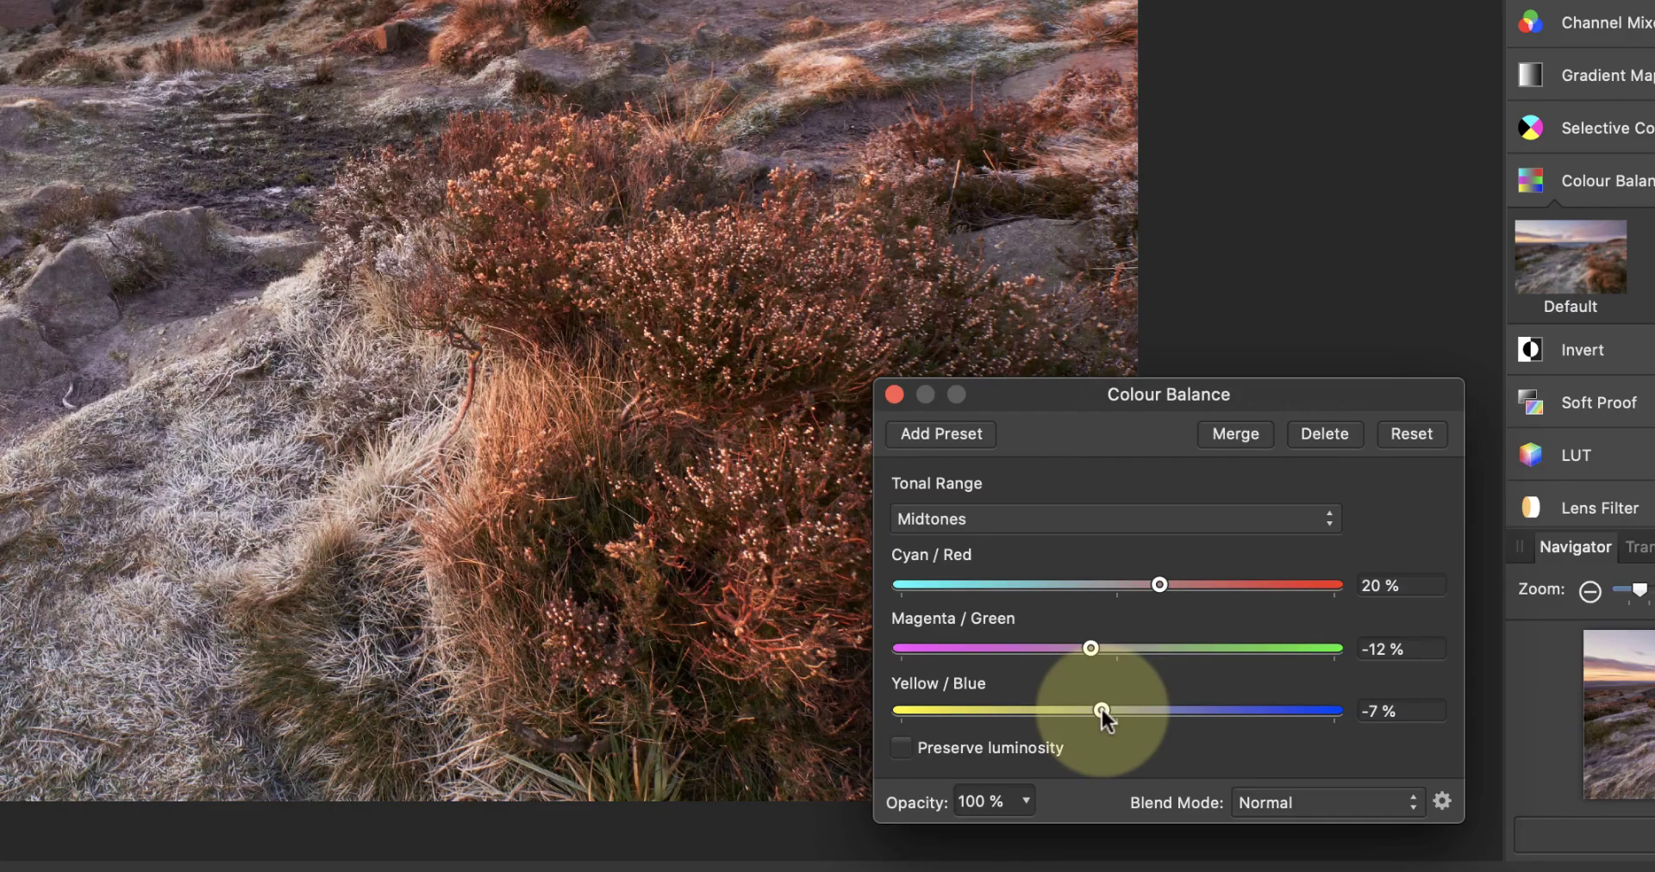
- Set the Colour Balance highlights to Cyan/Red 14 %, Magenta/Green -11 % and Yellow/Blue -17 %
{"action": "left_click", "coordinate": [1100, 520]}
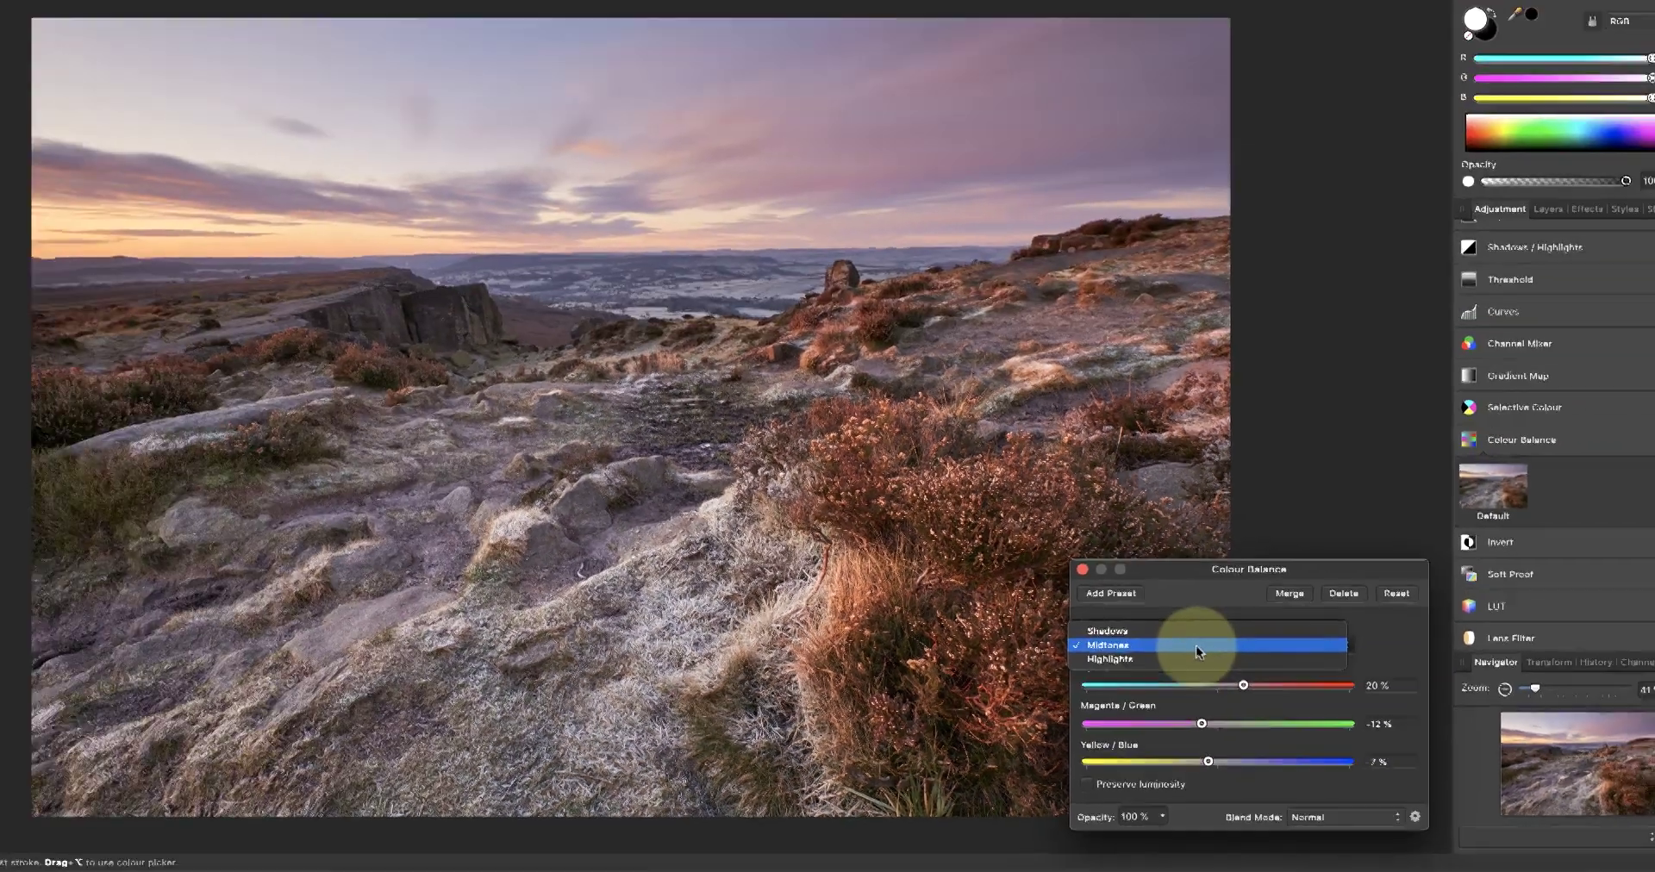
{"action": "left_click", "coordinate": [1211, 682]}
{"action": "left_click_drag", "start_coordinate": [1240, 707], "coordinate": [1231, 776]}
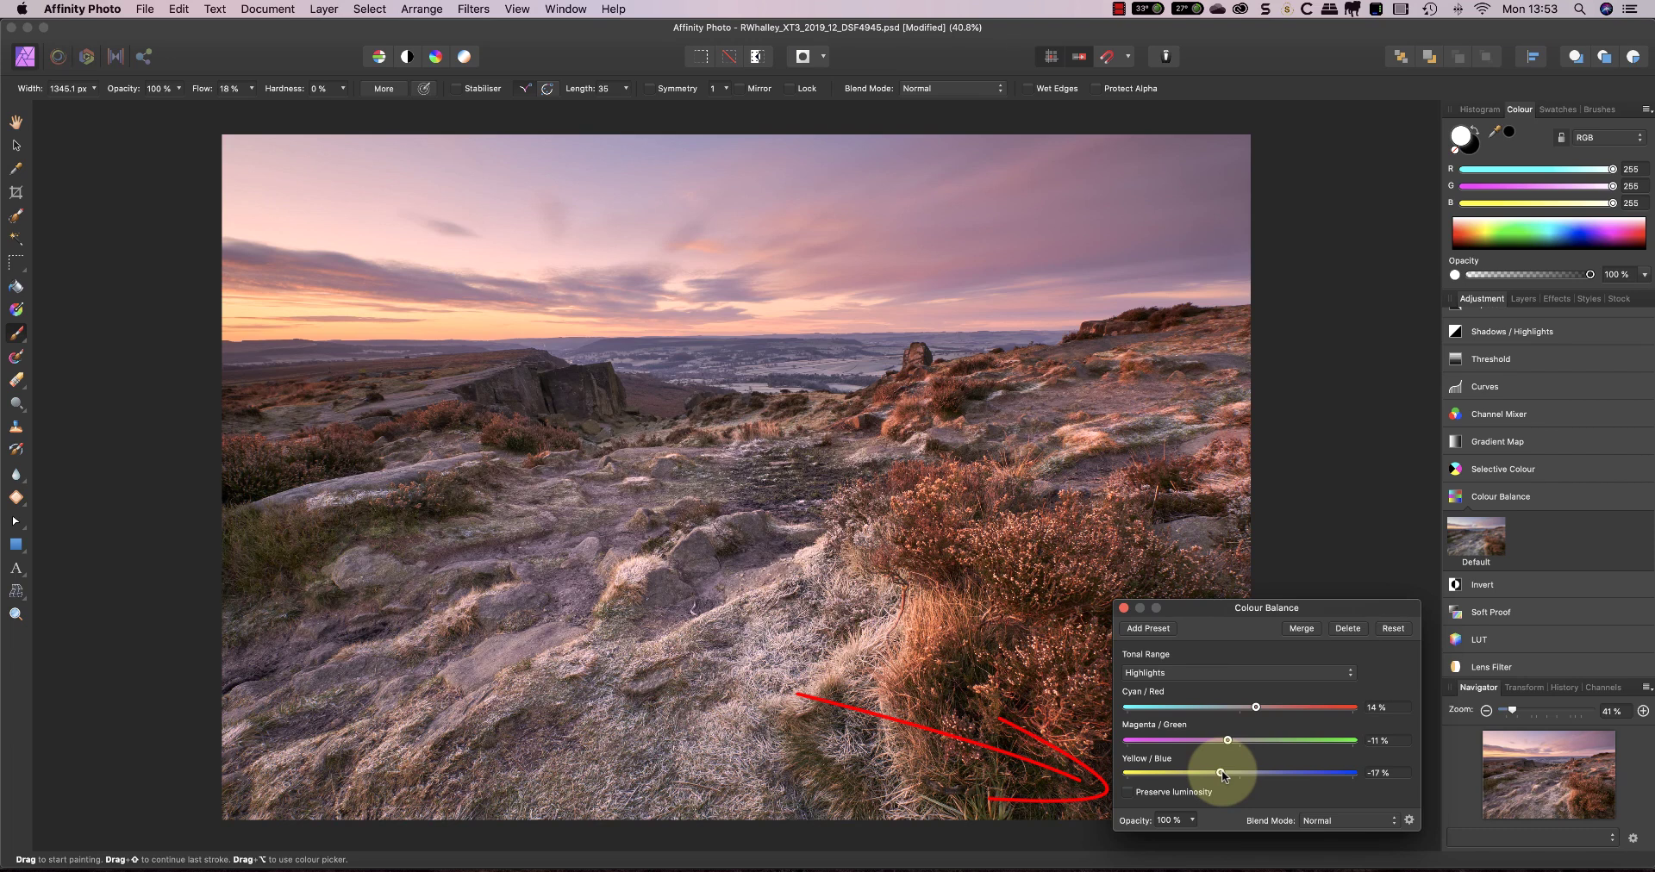
- Compare the image with and without Preserve luminosity, leave the option on, and close the Colour Balance settings
{"action": "left_click", "coordinate": [1128, 795]}
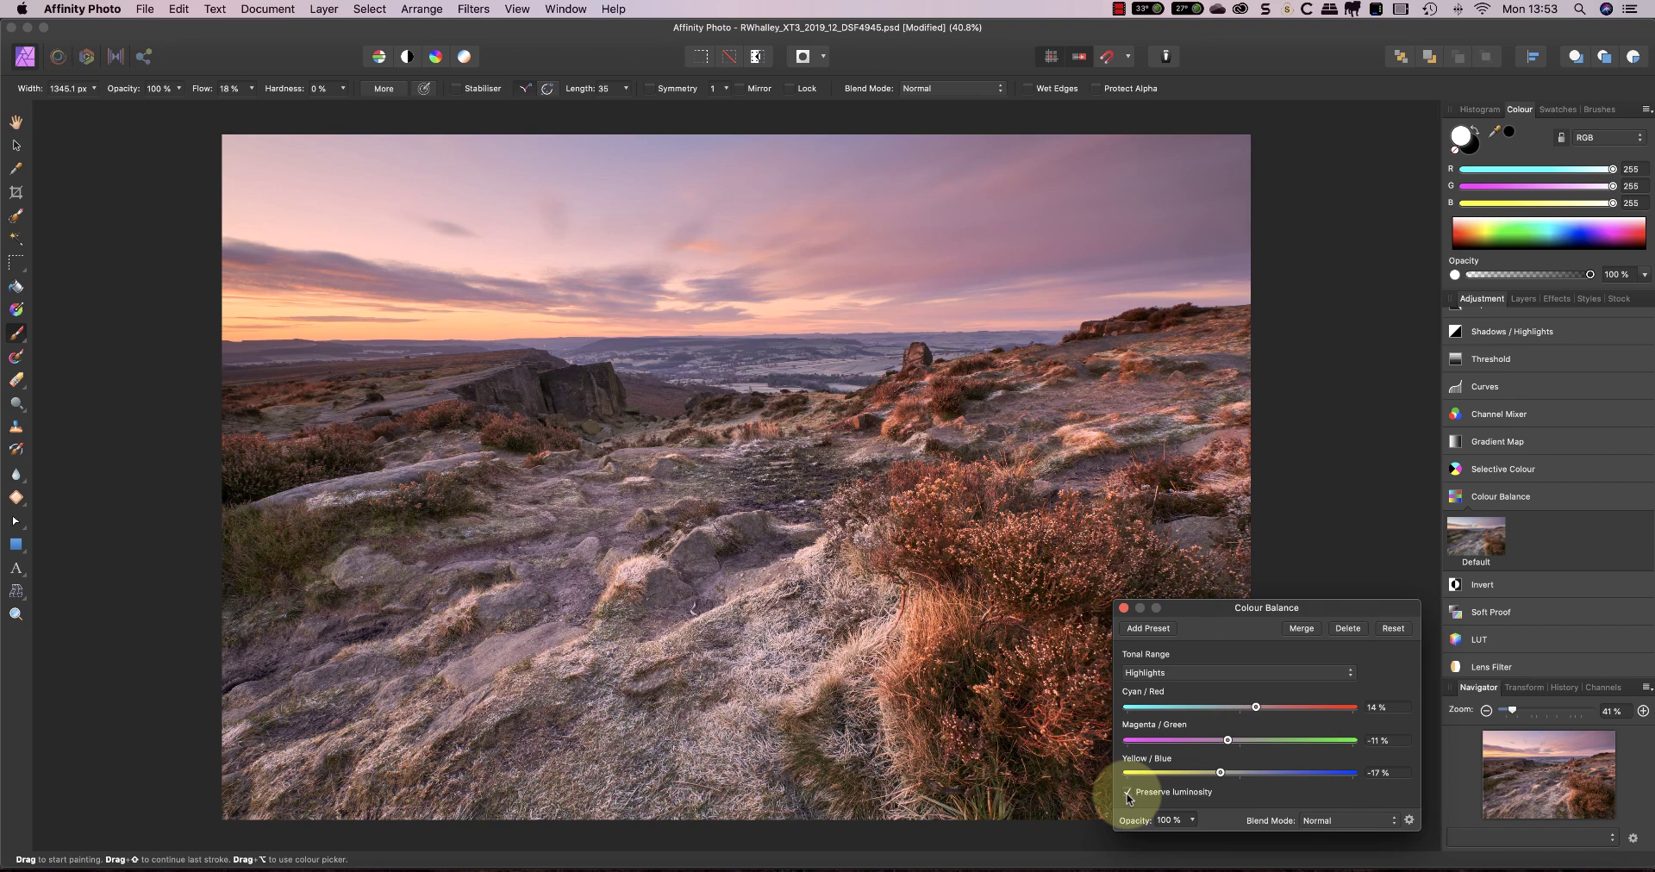
{"action": "left_click", "coordinate": [1127, 795]}
{"action": "left_click", "coordinate": [1128, 794]}
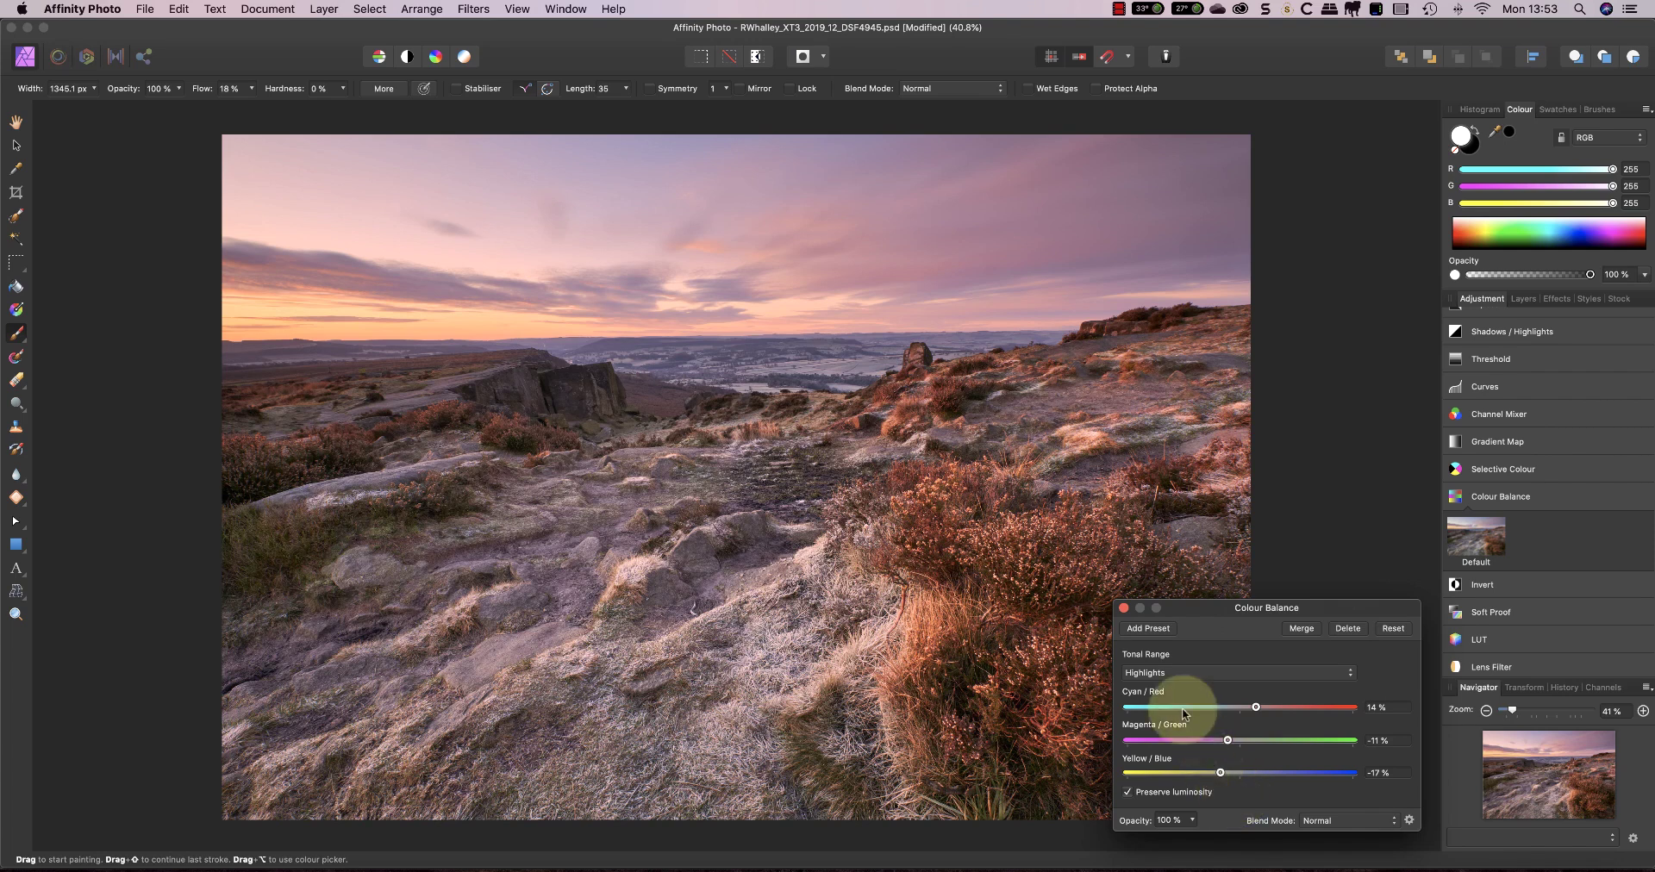
{"action": "left_click", "coordinate": [1123, 608]}
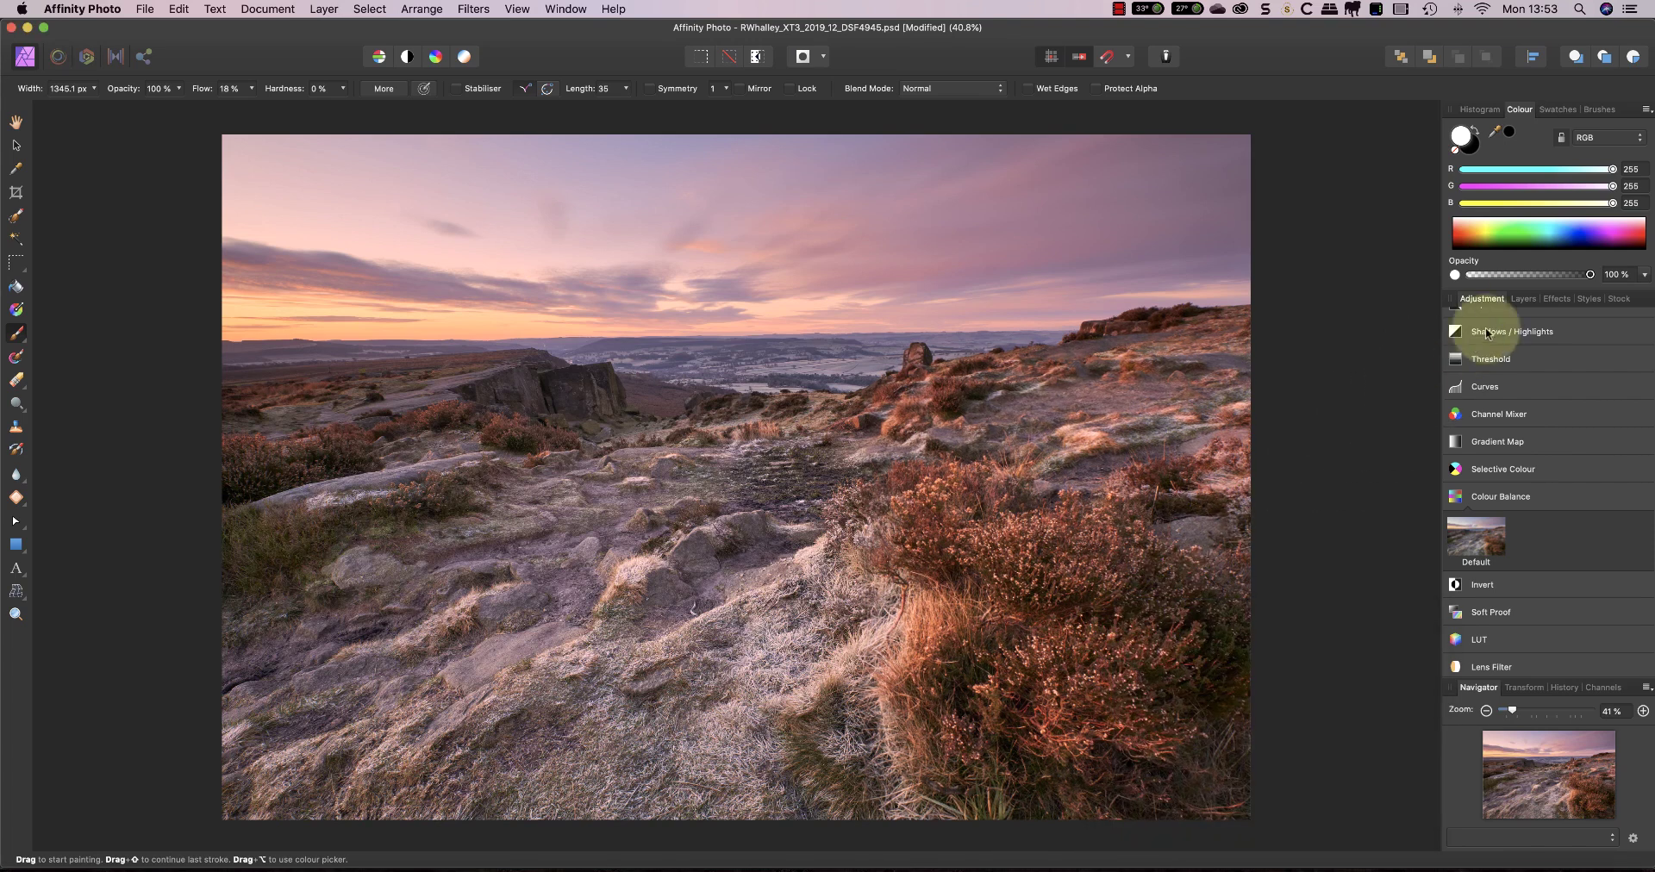
- Invert the Colour Balance adjustment's mask to black and paint white over the foreground heather with the 1345.1 px brush
{"action": "left_click", "coordinate": [1524, 299]}
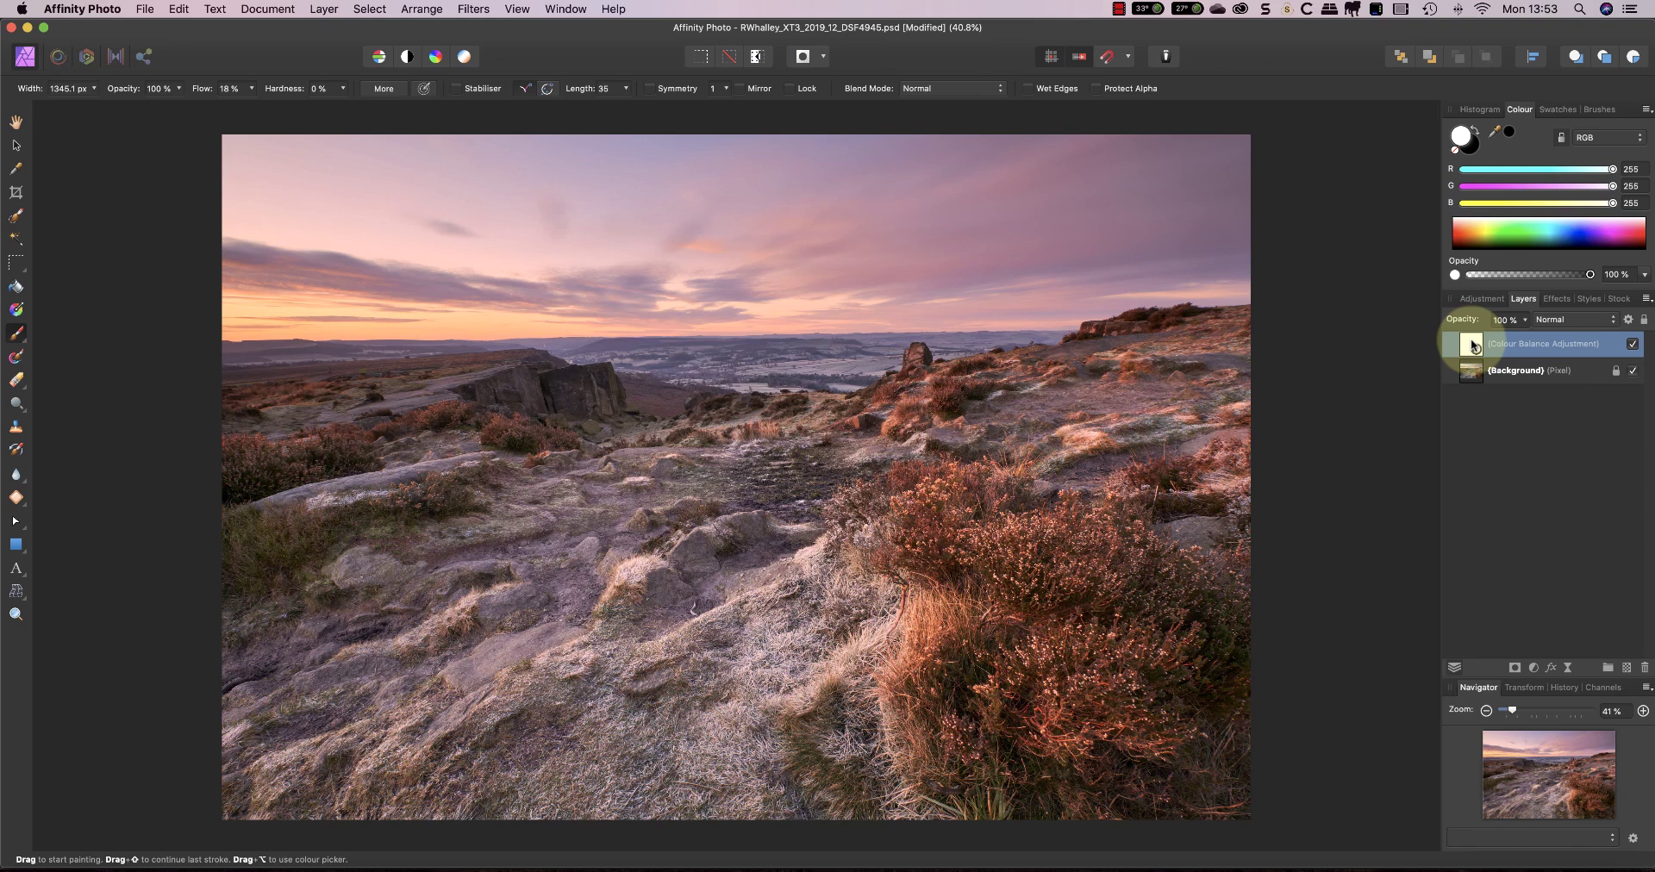
{"action": "key", "text": "super+i"}
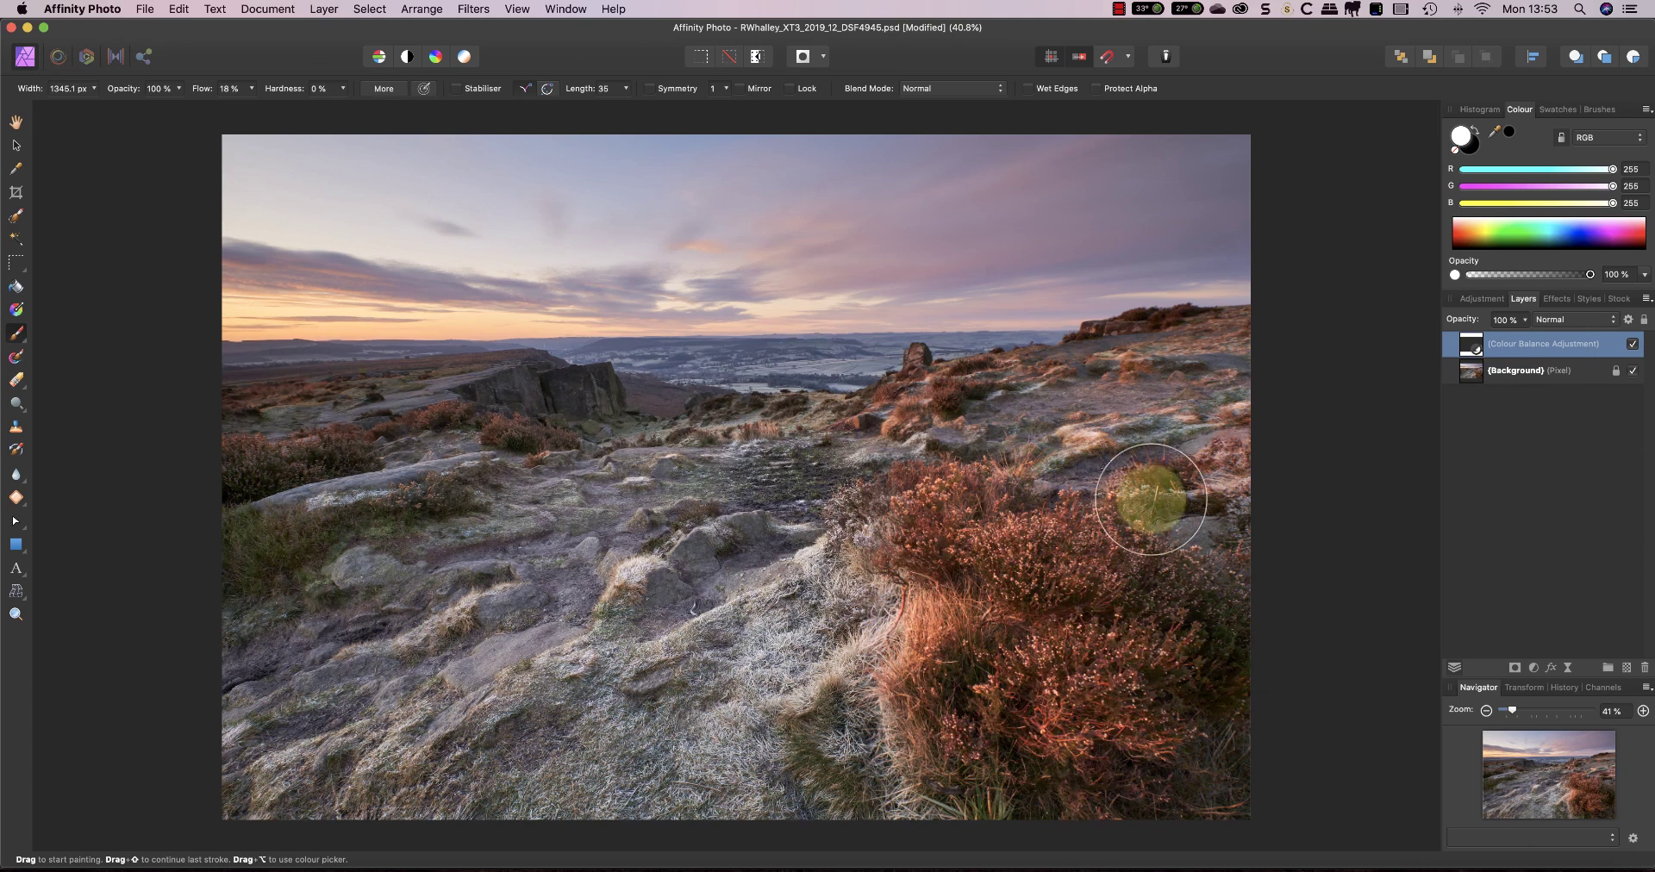
- Paint white on the mask over the smaller sunlit rocks and heather at 826.1 px, and over the sky at 1256.3 px
{"action": "key", "text": "bracketleft"}
{"action": "key", "text": "bracketleft"}
{"action": "key", "text": "bracketleft"}
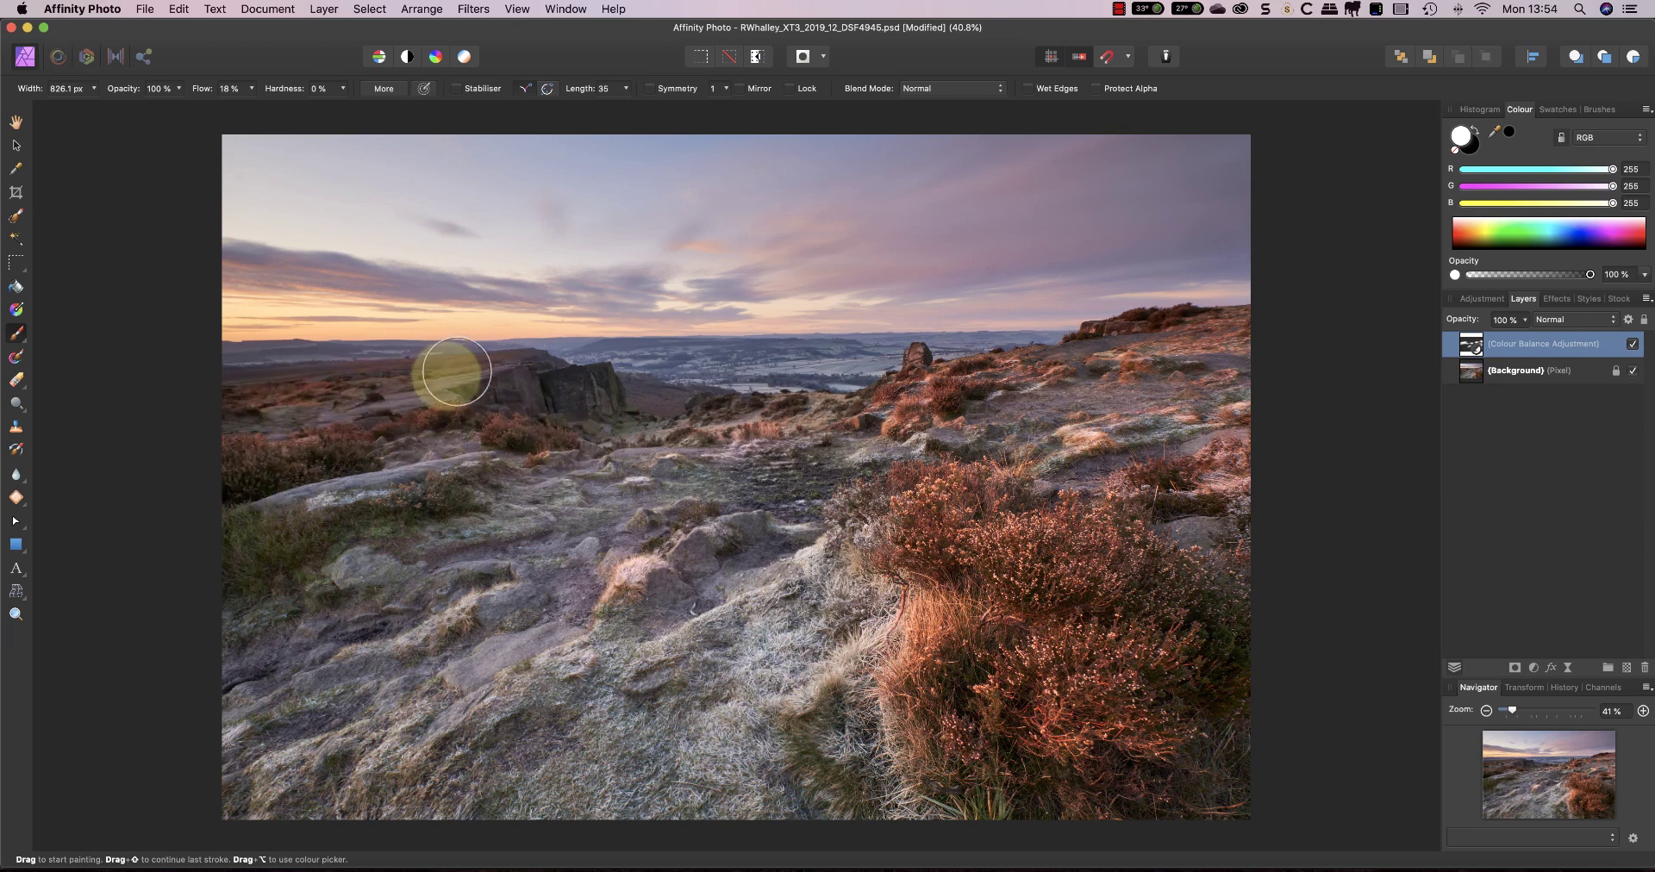
{"action": "key", "text": "bracketright"}
{"action": "key", "text": "bracketright"}
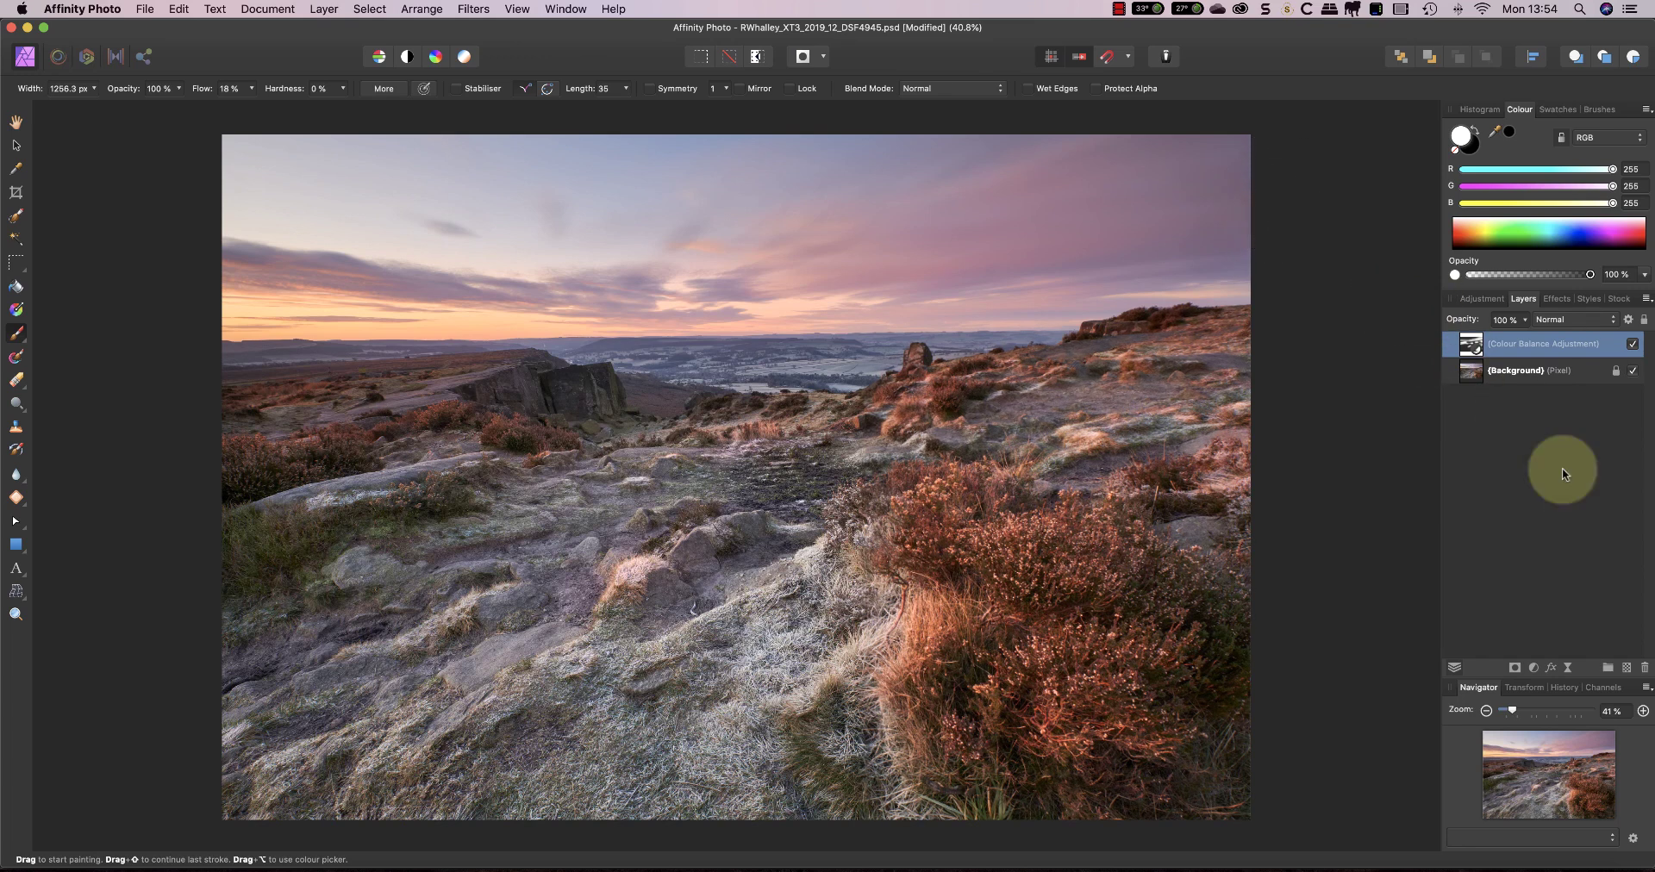
- Delete the masked Colour Balance adjustment and add a new default one above the background
{"action": "left_click", "coordinate": [1644, 674]}
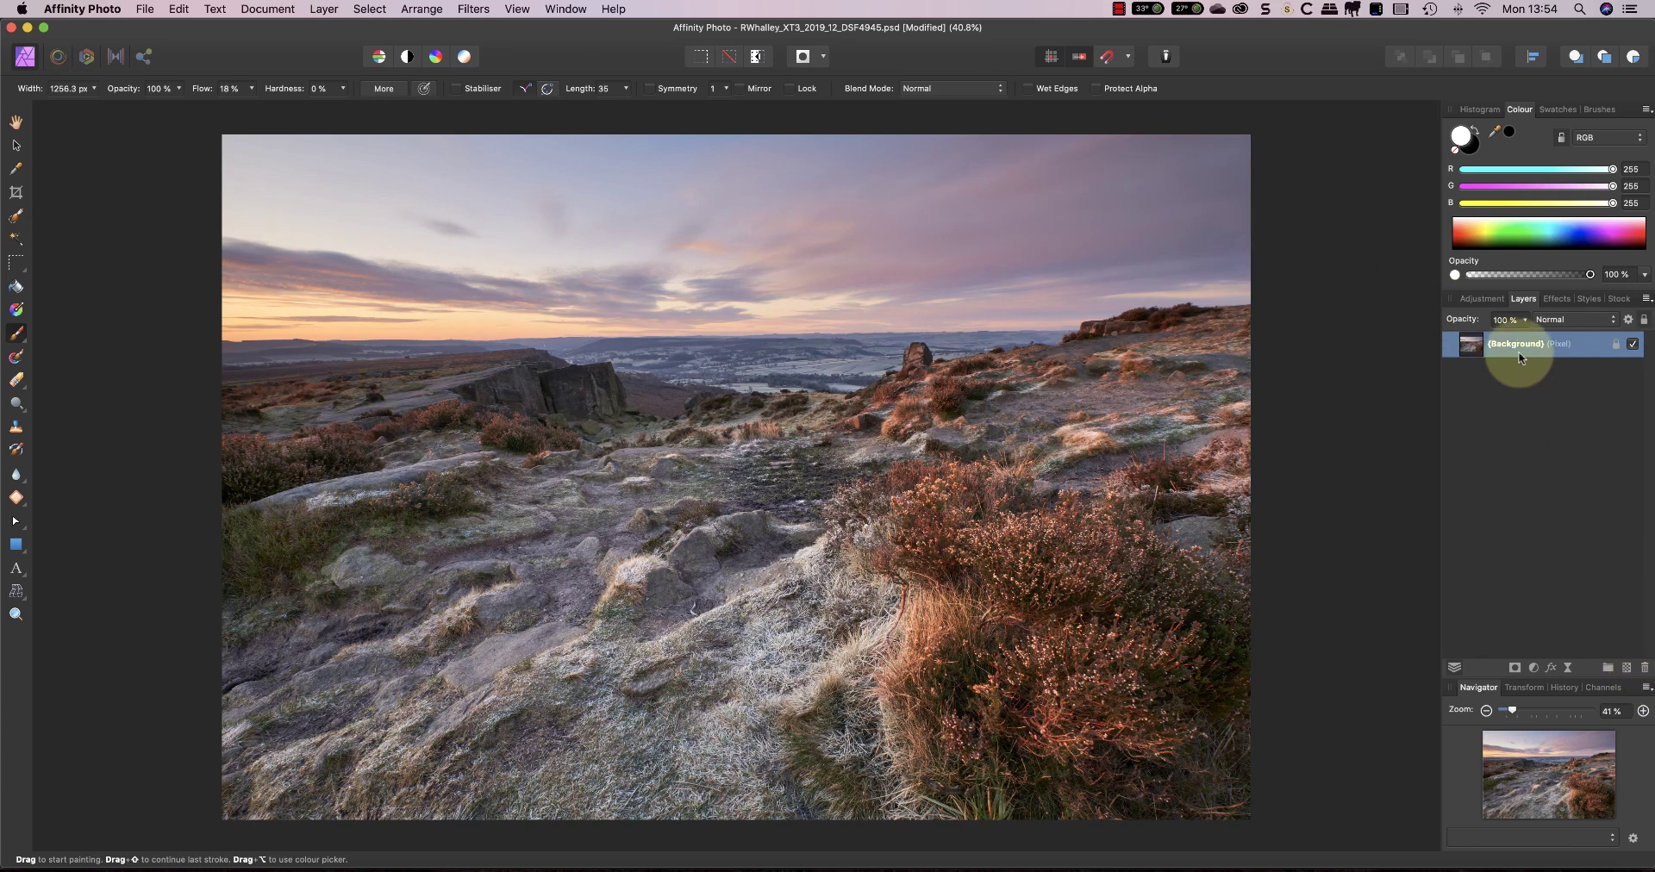
{"action": "left_click", "coordinate": [1483, 298]}
{"action": "left_click", "coordinate": [1474, 524]}
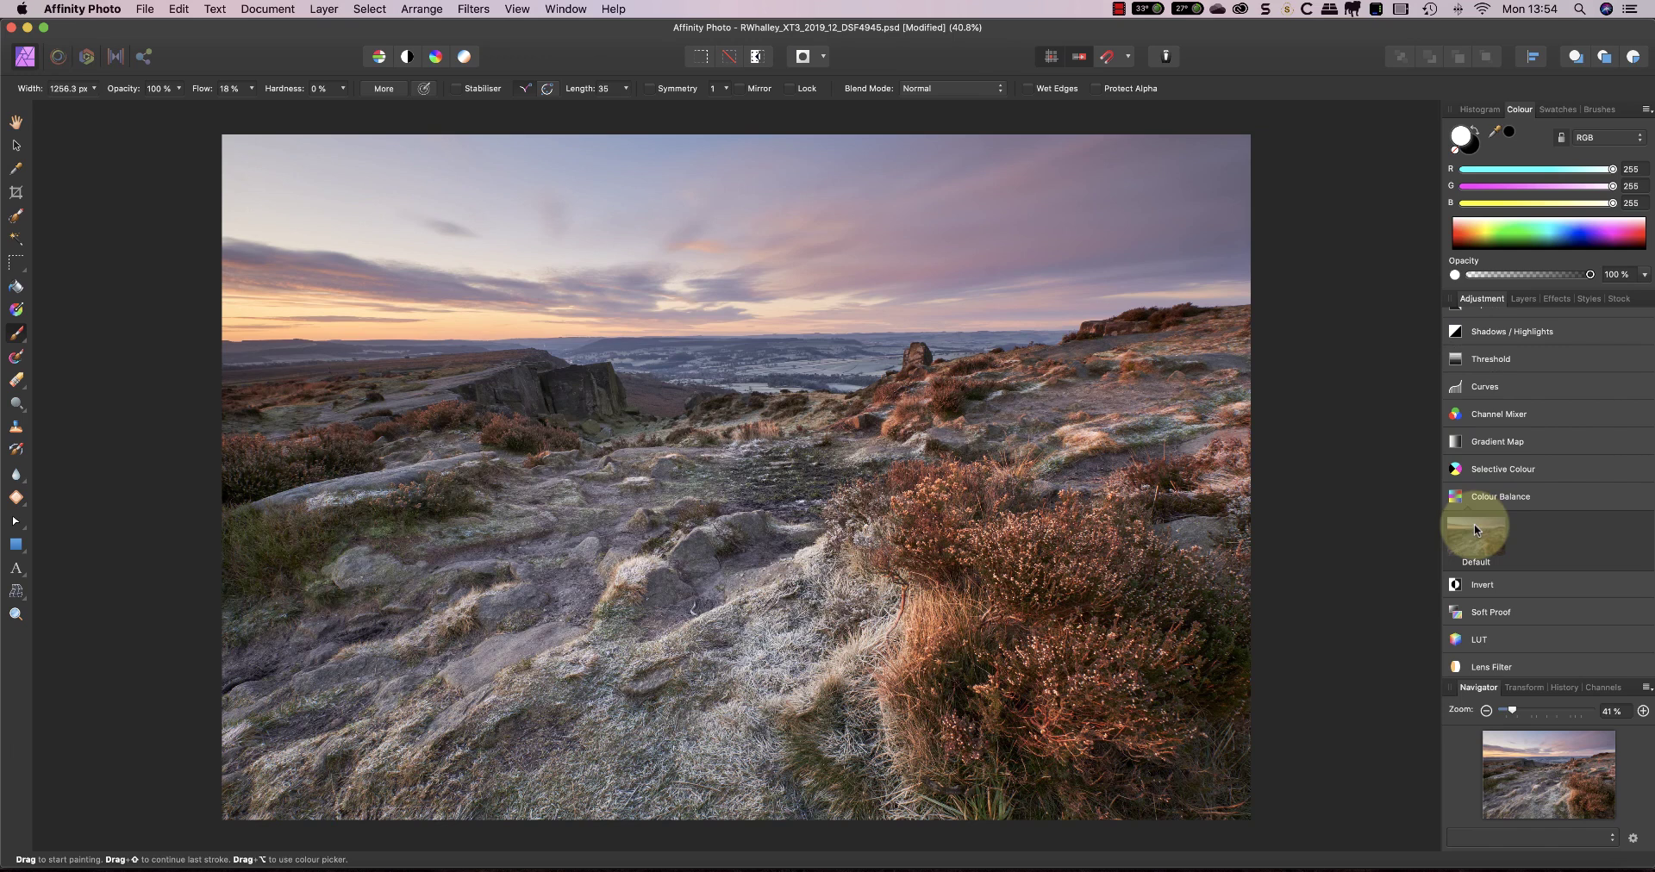
- Set the Colour Balance shadows to Cyan/Red 12 %, Magenta/Green -9 % and Yellow/Blue 17 %, with Preserve luminosity on
{"action": "left_click", "coordinate": [1200, 671]}
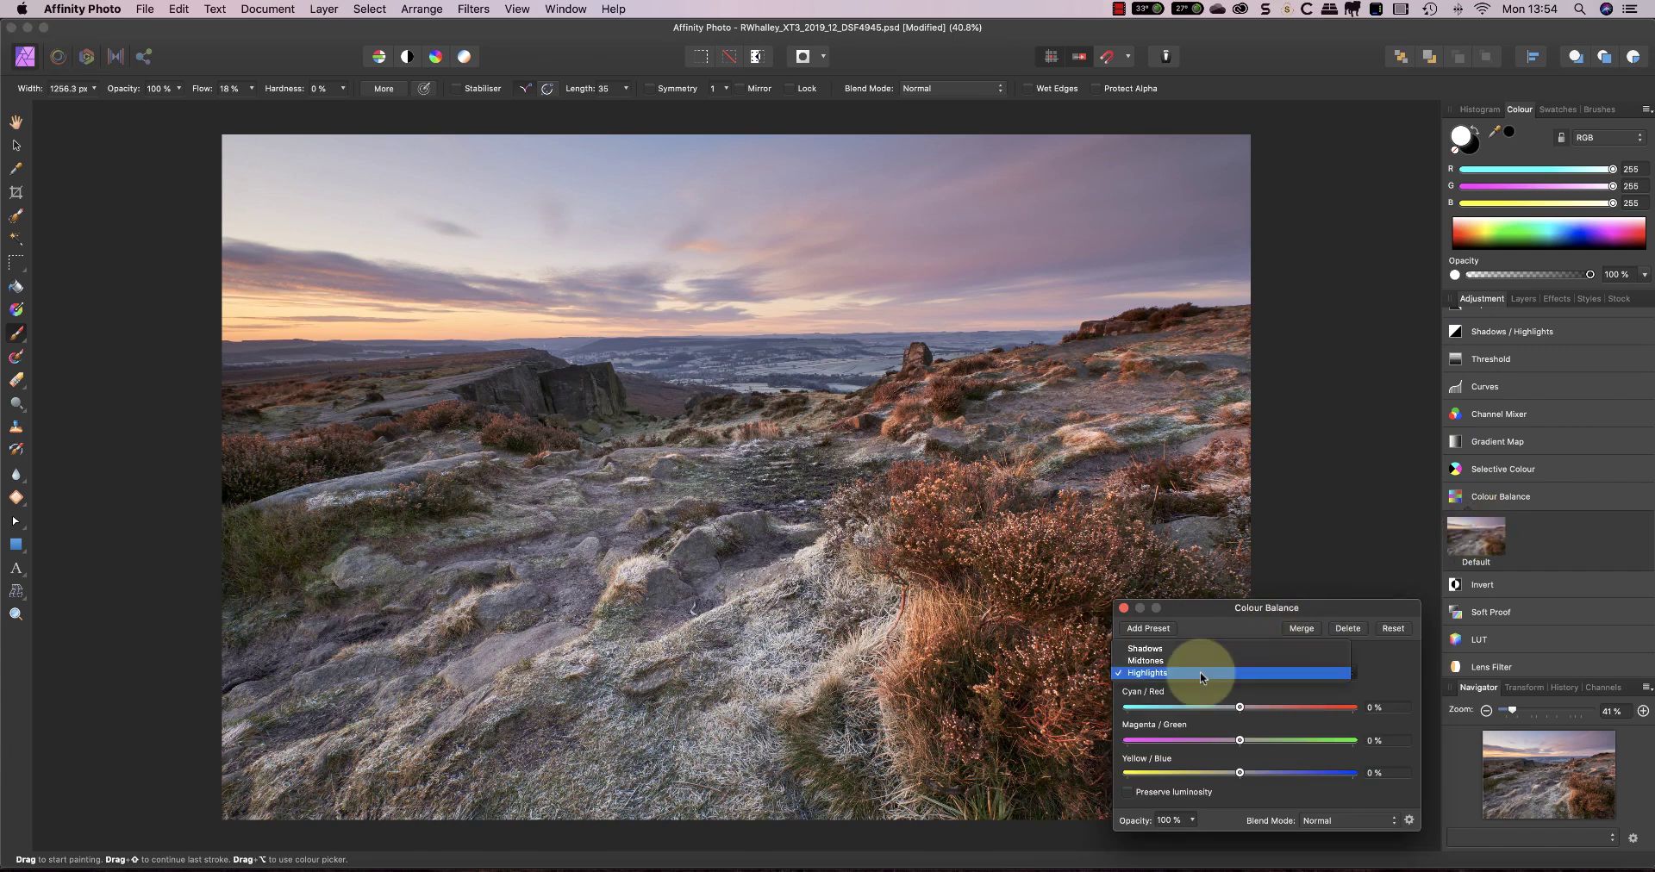
{"action": "left_click", "coordinate": [1164, 650]}
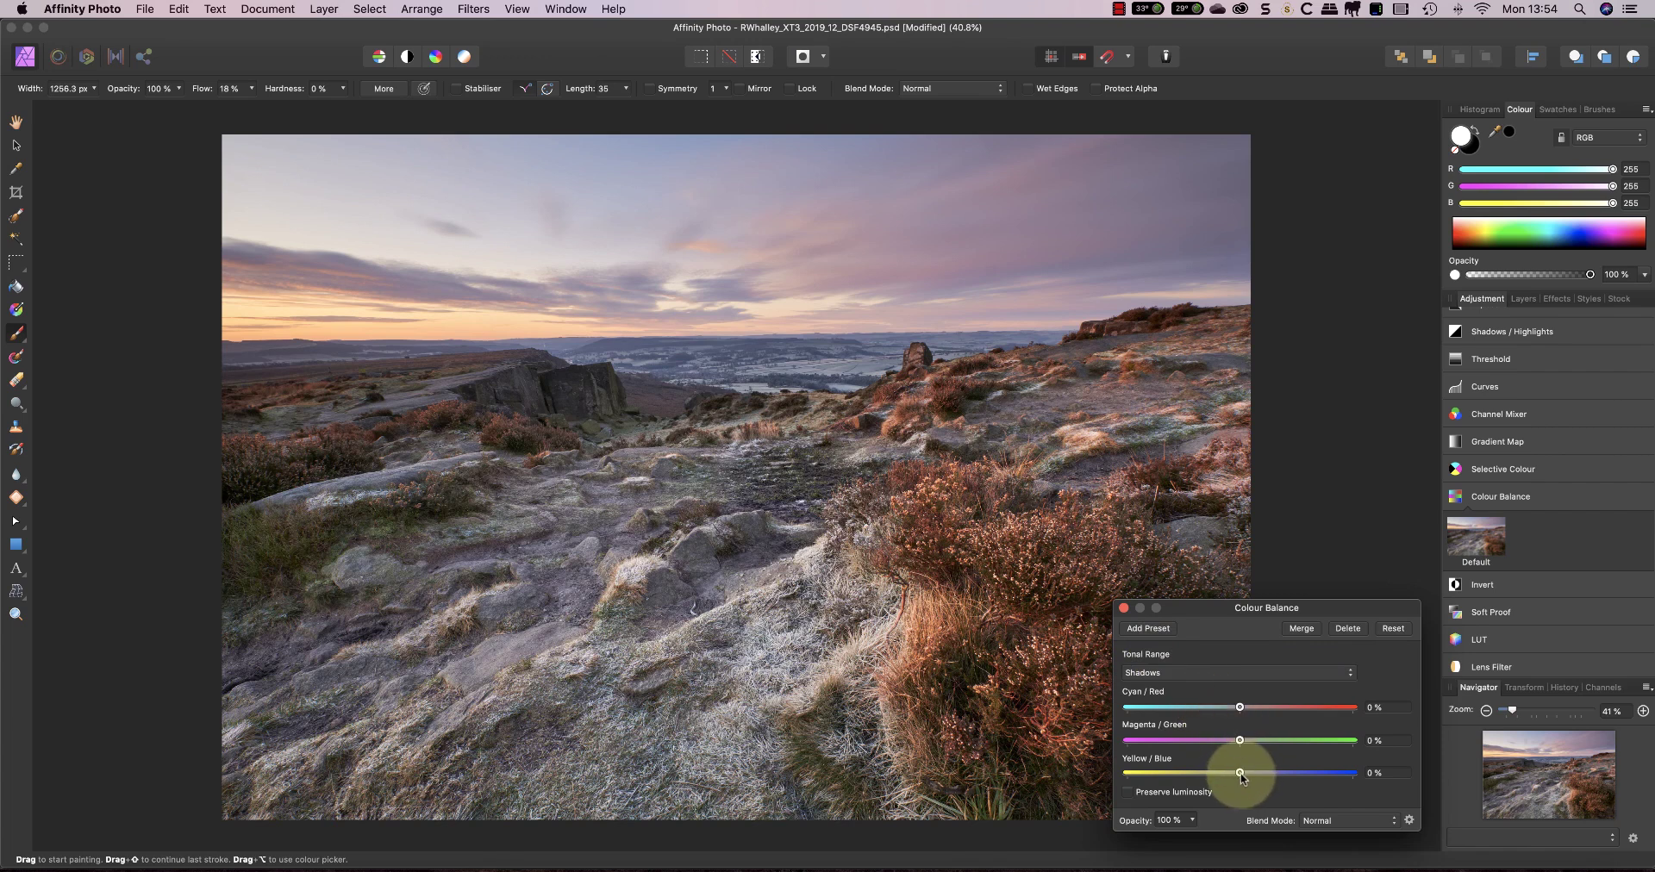
{"action": "left_click_drag", "start_coordinate": [1239, 773], "coordinate": [1260, 773]}
{"action": "left_click", "coordinate": [1240, 707]}
{"action": "left_click_drag", "start_coordinate": [1250, 708], "coordinate": [1233, 743]}
{"action": "left_click", "coordinate": [1129, 796]}
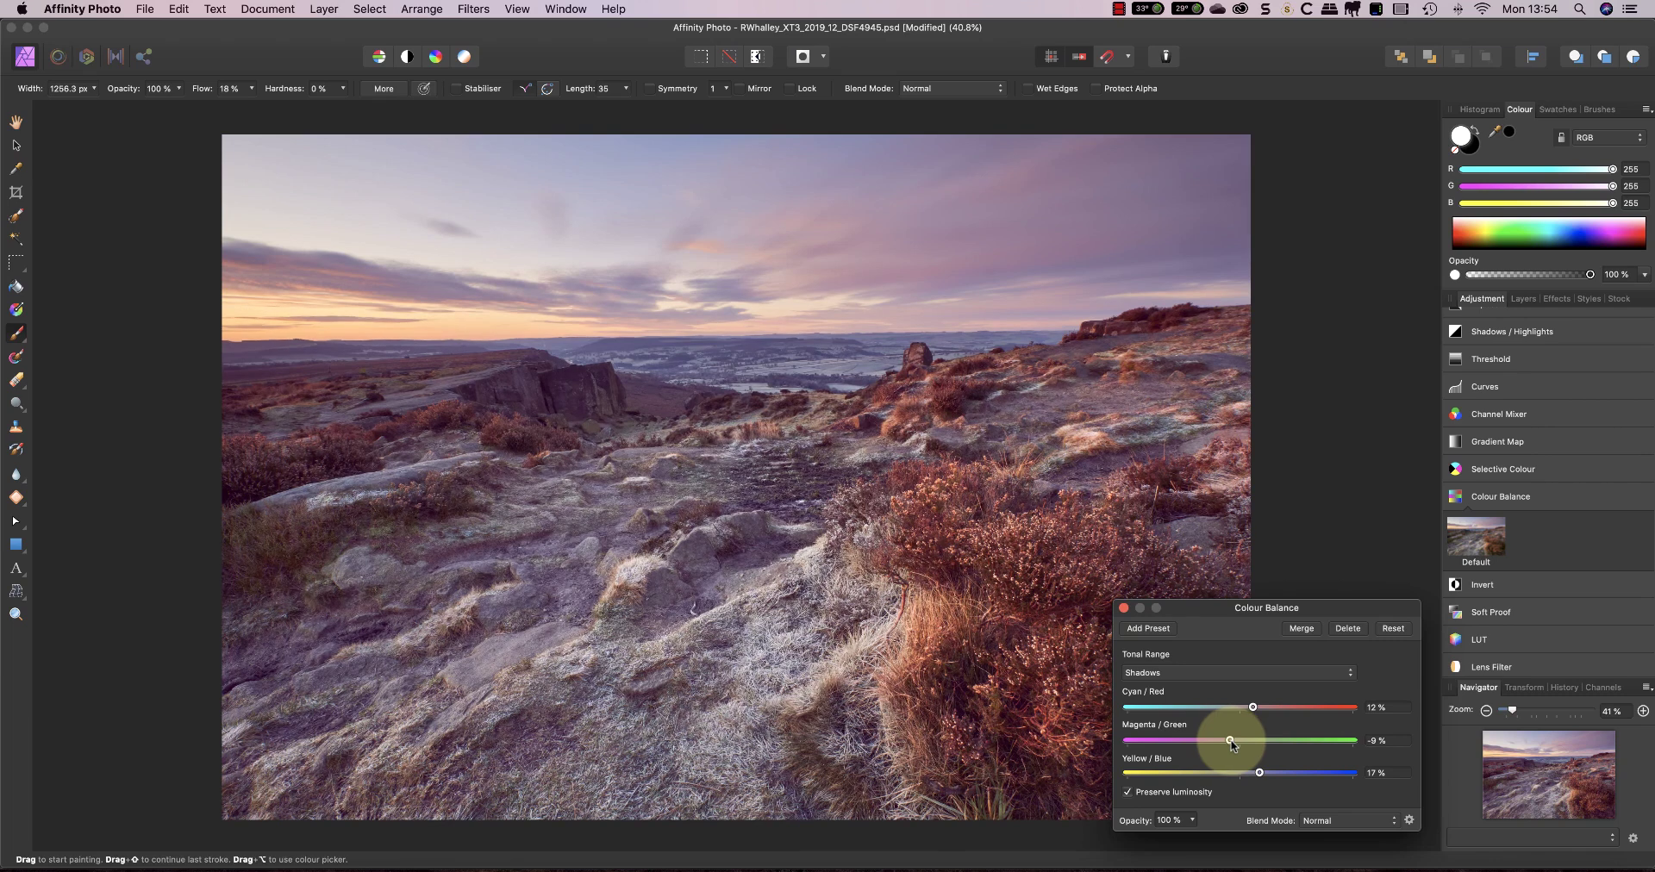